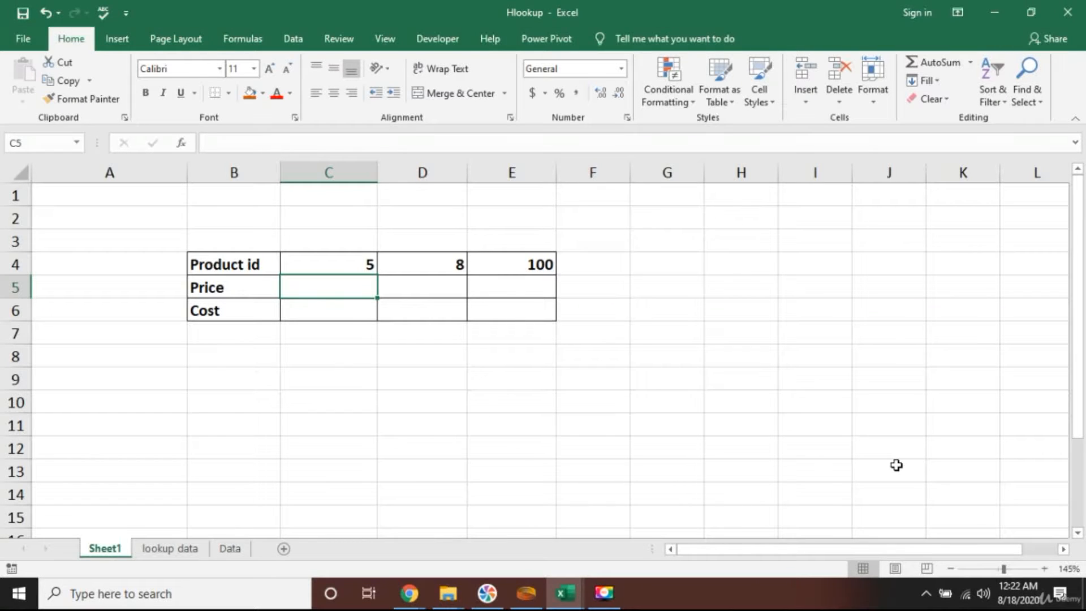
Step: Look over the Price and Cost rows and the product IDs in the Sheet1 table
{"action": "key", "text": "Left"}
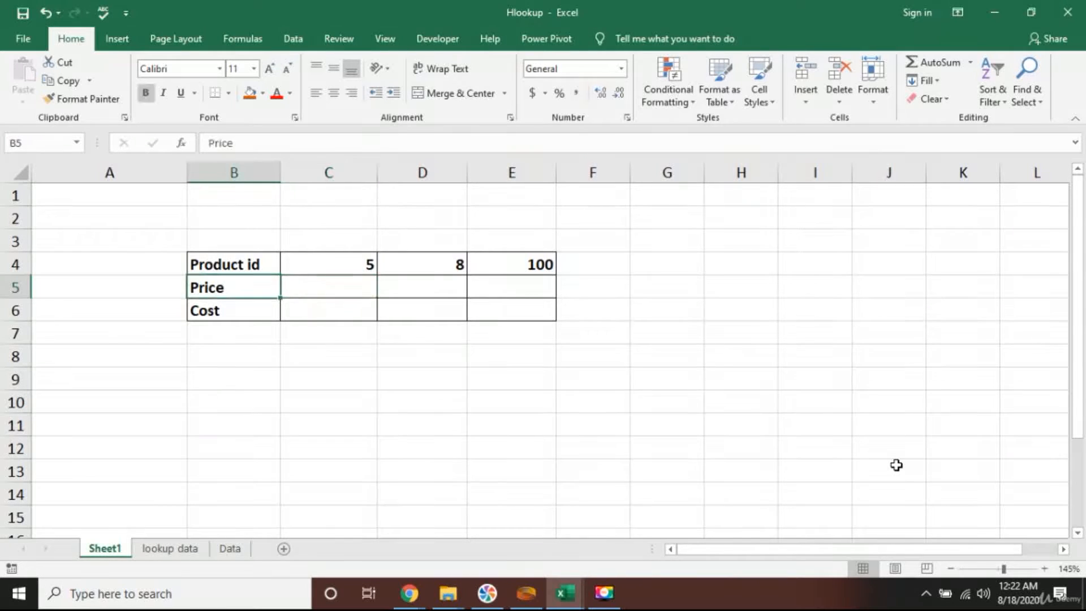
{"action": "key", "text": "Down"}
{"action": "key", "text": "Right"}
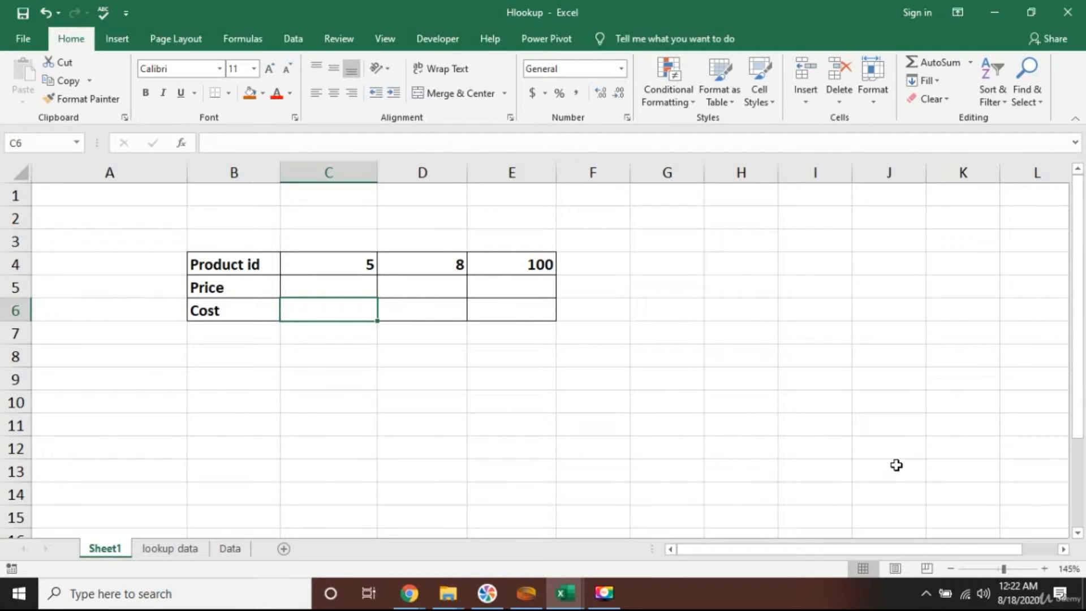
{"action": "key", "text": "Up"}
{"action": "key", "text": "Up"}
{"action": "key", "text": "Right"}
{"action": "key", "text": "Right"}
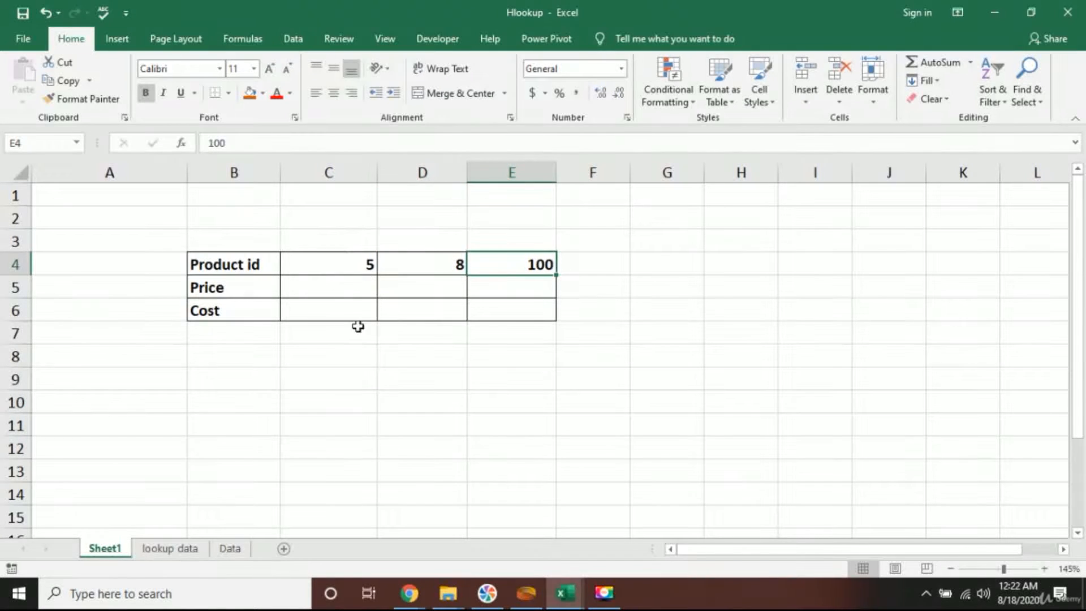
Step: Examine the product ID row on the lookup data sheet from its first to its last column, and return to Sheet1
{"action": "left_click", "coordinate": [182, 554]}
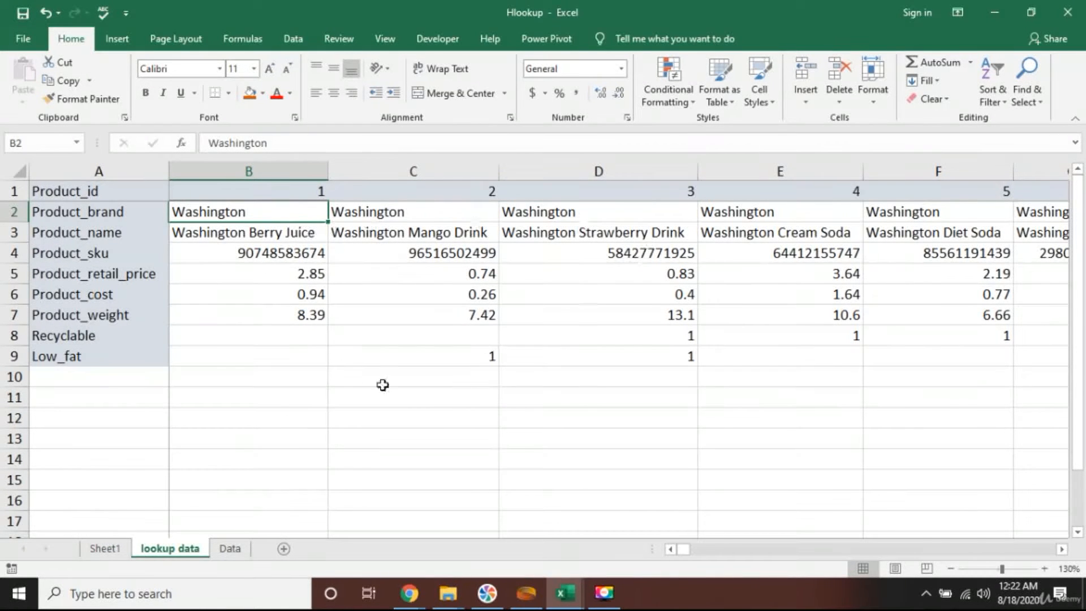
{"action": "key", "text": "Up"}
{"action": "key", "text": "Down"}
{"action": "key", "text": "Up"}
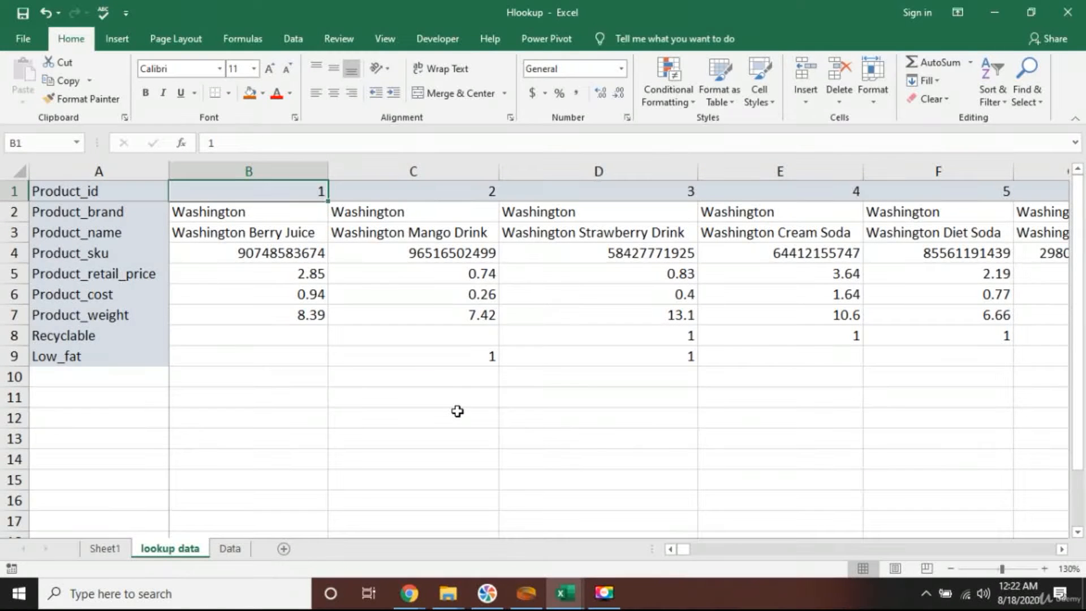
{"action": "key", "text": "ctrl+Right"}
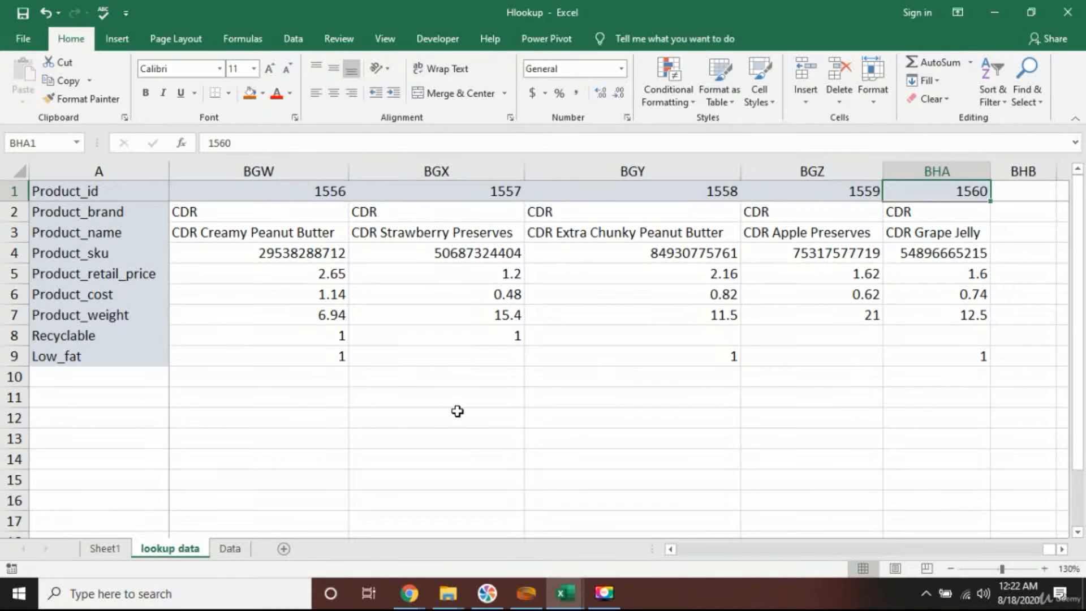
{"action": "key", "text": "ctrl+Left"}
{"action": "key", "text": "ctrl+Home"}
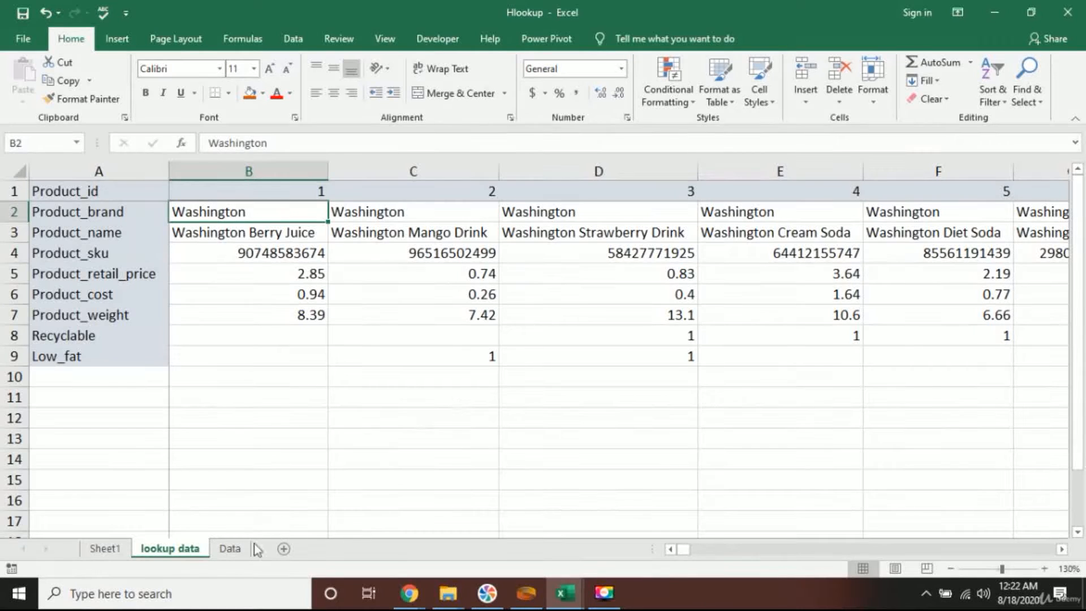
{"action": "left_click", "coordinate": [120, 552]}
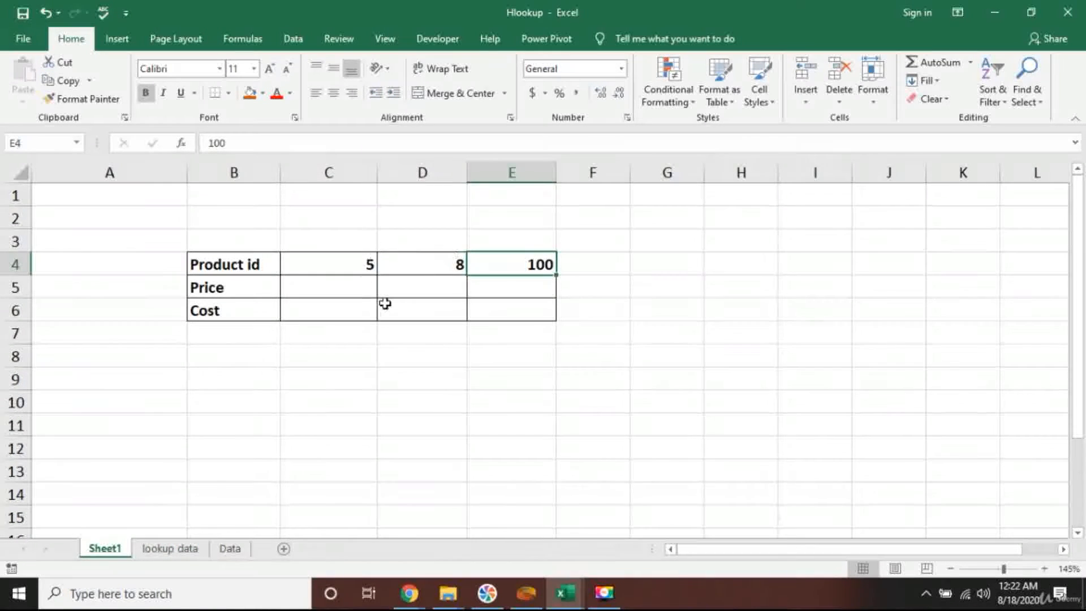
Step: Start an HLOOKUP formula in Price cell C5 of Sheet1 with C4 as the lookup value
{"action": "left_click", "coordinate": [330, 293]}
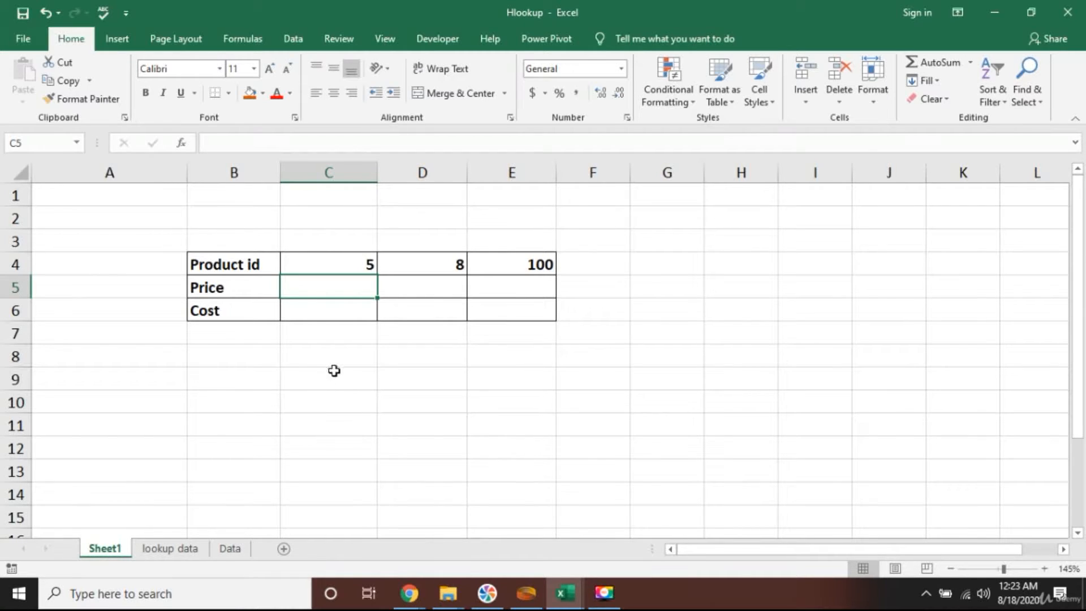
{"action": "left_click", "coordinate": [189, 548]}
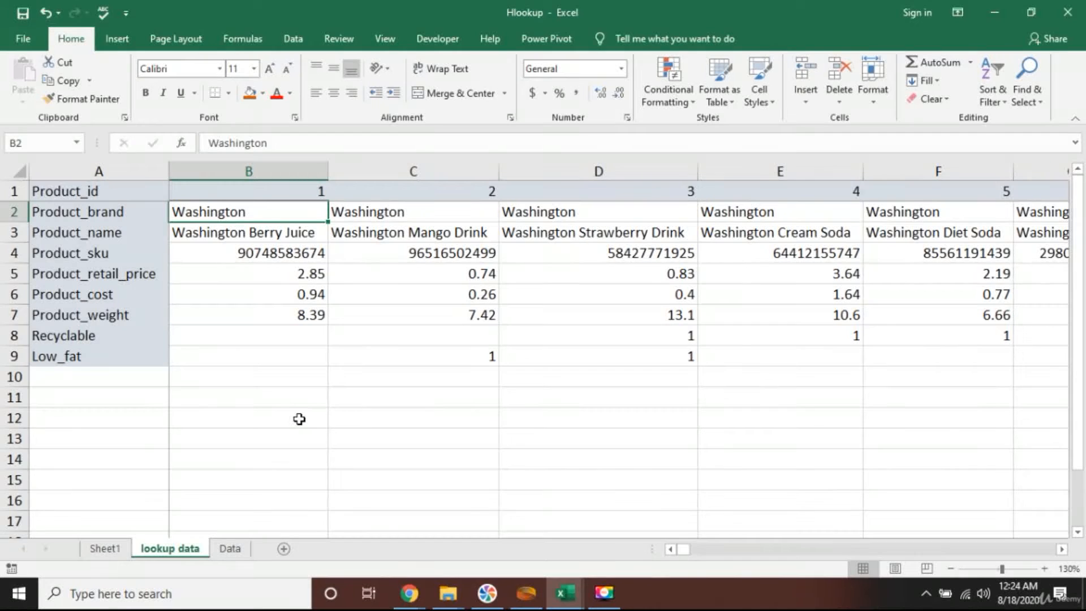
{"action": "left_click", "coordinate": [116, 548]}
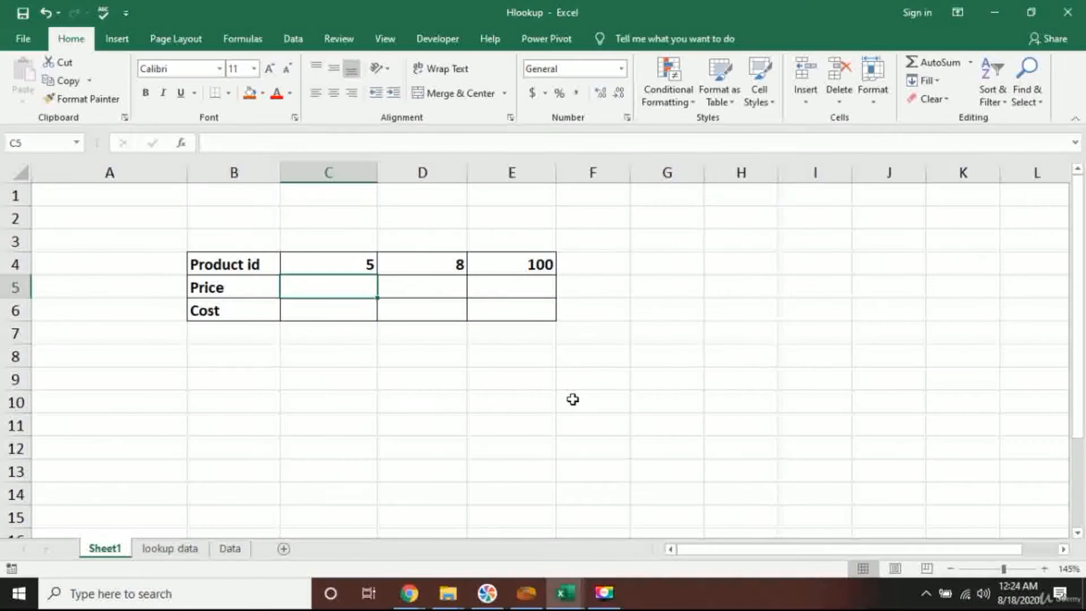
{"action": "type", "text": "="}
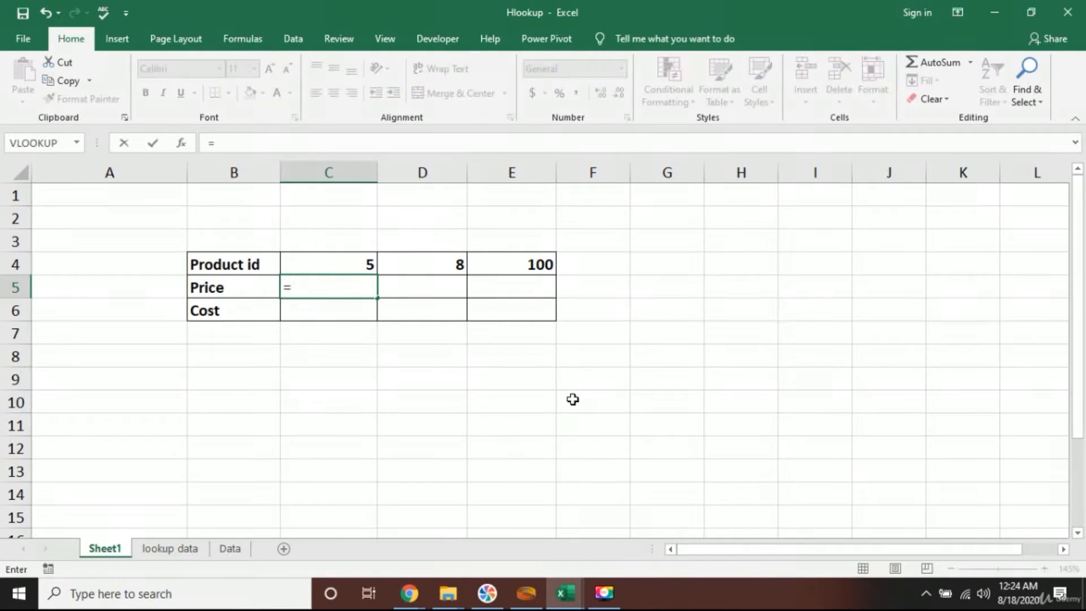
{"action": "type", "text": "hlo"}
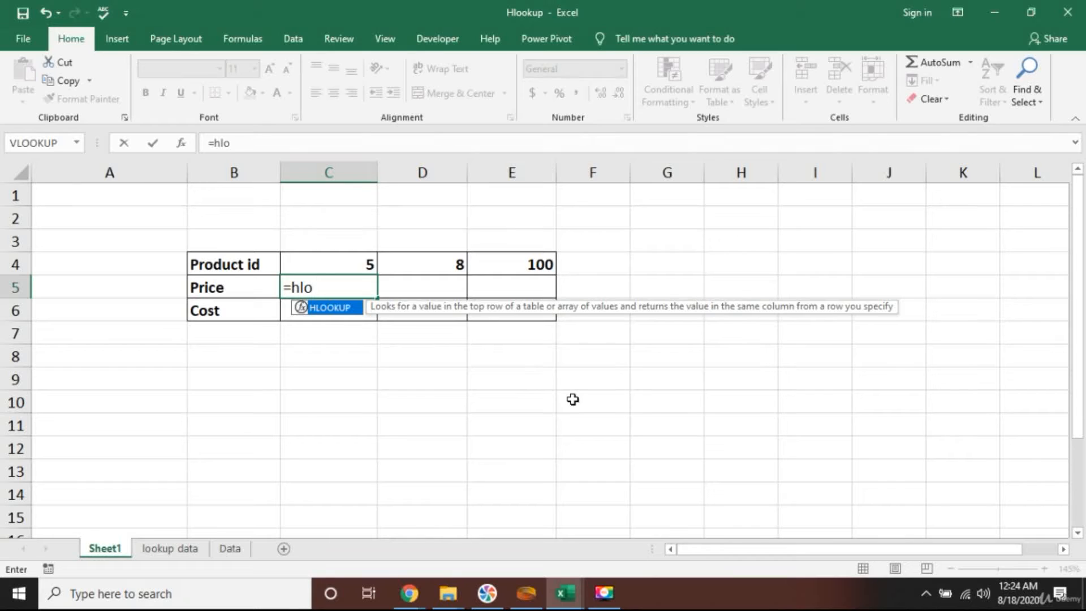
{"action": "key", "text": "Tab"}
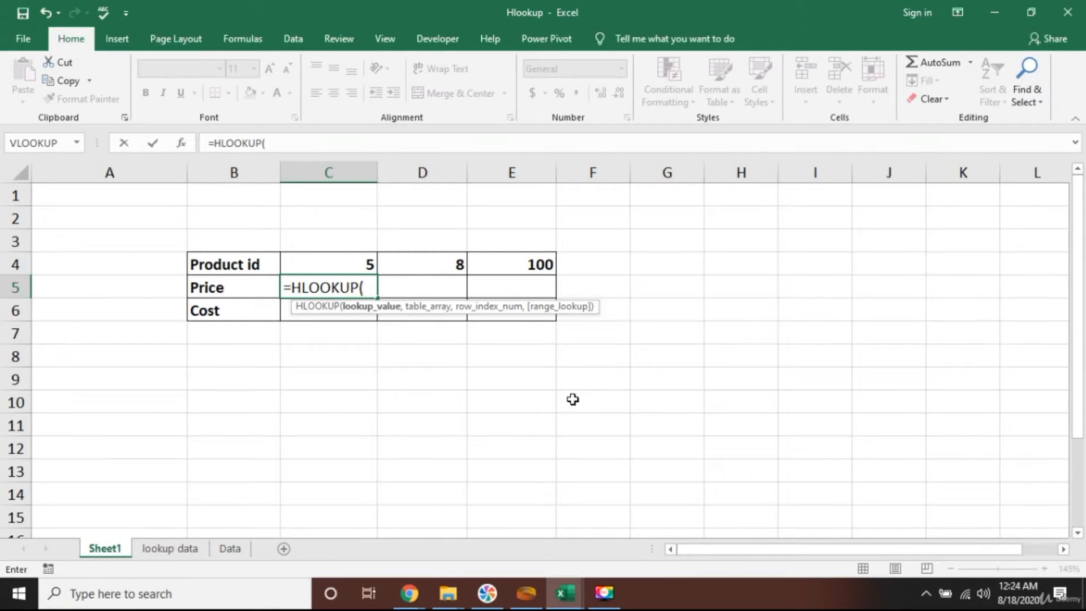
{"action": "key", "text": "Up"}
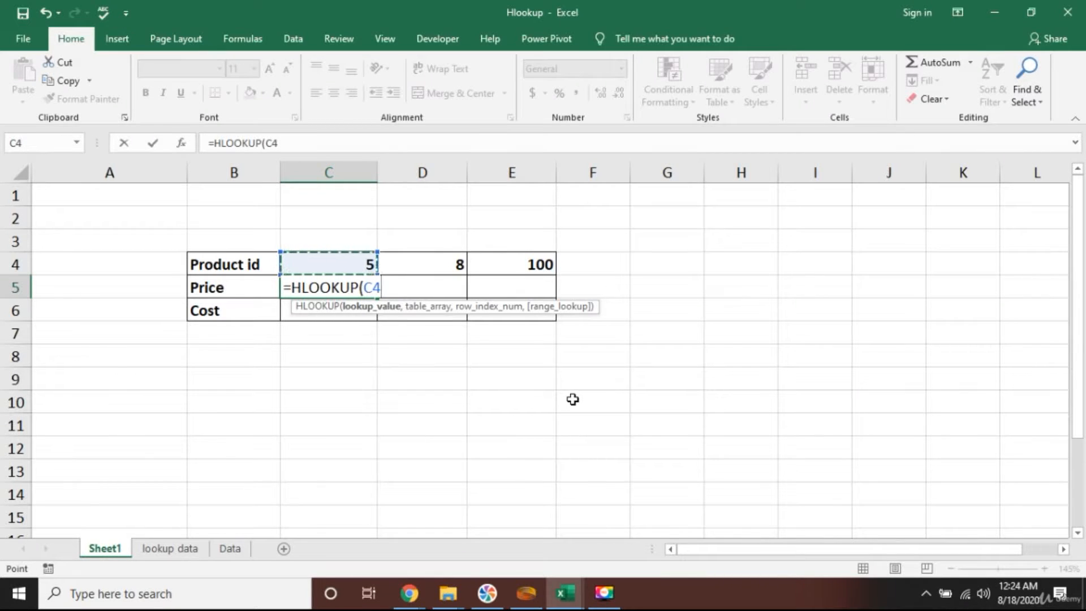
{"action": "type", "text": ","}
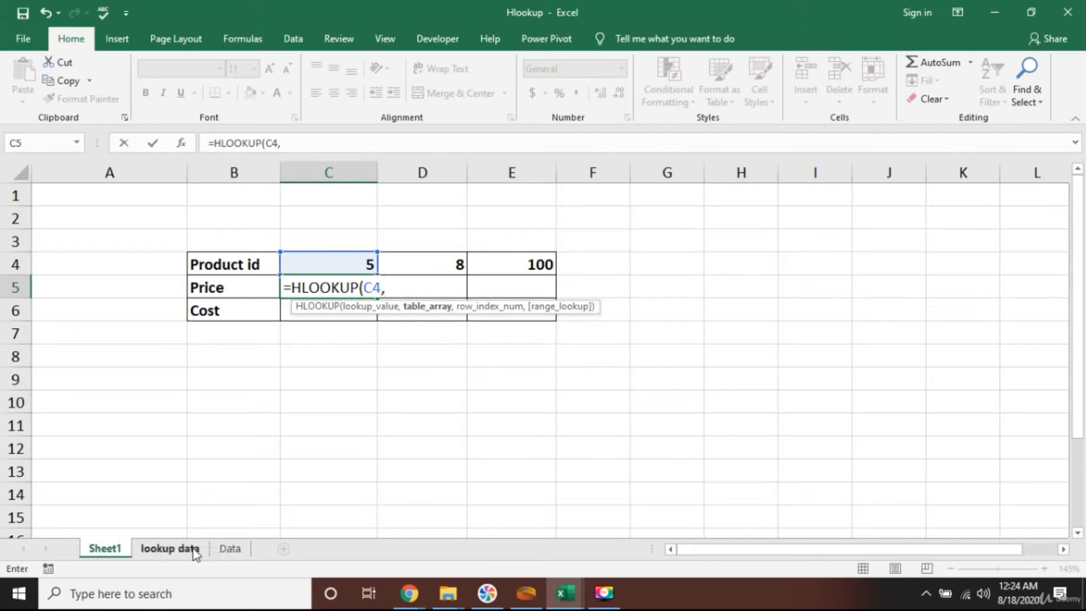
Step: Set the formula's table array to B1:BHA9 on the lookup data sheet
{"action": "left_click", "coordinate": [177, 550]}
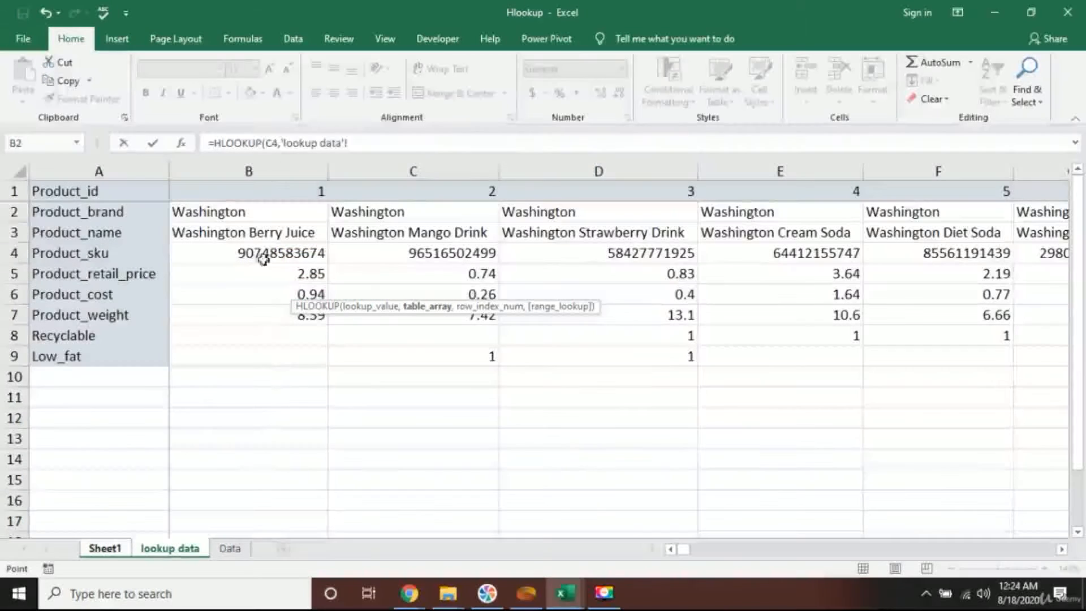
{"action": "left_click", "coordinate": [266, 213]}
{"action": "key", "text": "Up"}
{"action": "key", "text": "shift+Down"}
{"action": "key", "text": "shift+Down"}
{"action": "key", "text": "shift+Down"}
{"action": "key", "text": "shift+Down"}
{"action": "key", "text": "shift+Down"}
{"action": "key", "text": "shift+Down"}
{"action": "key", "text": "shift+Down"}
{"action": "key", "text": "shift+Down"}
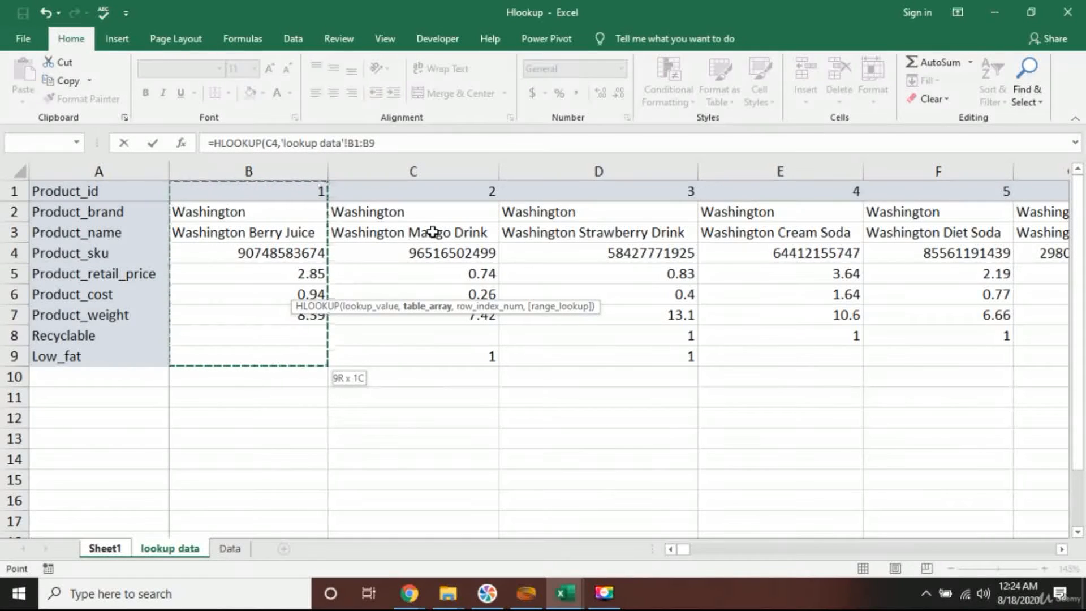
{"action": "key", "text": "shift+Up"}
{"action": "key", "text": "shift+Up"}
{"action": "key", "text": "shift+Up"}
{"action": "key", "text": "shift+Up"}
{"action": "key", "text": "shift+Down"}
{"action": "key", "text": "ctrl+shift+Right"}
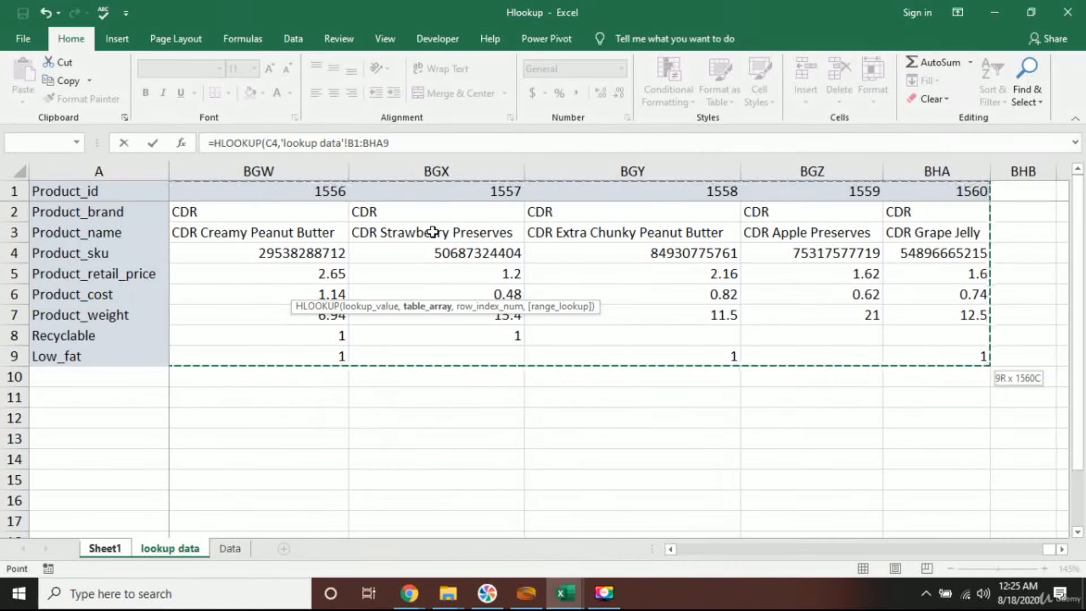
{"action": "type", "text": ","}
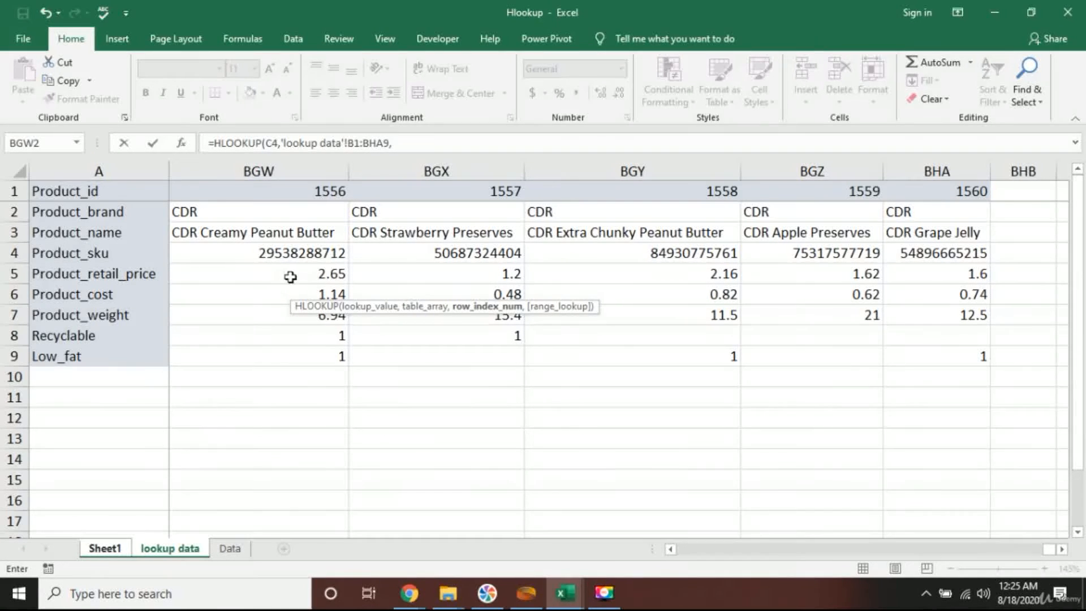
Step: Complete the Price formula with row index 5 and FALSE for an exact match
{"action": "type", "text": "5,"}
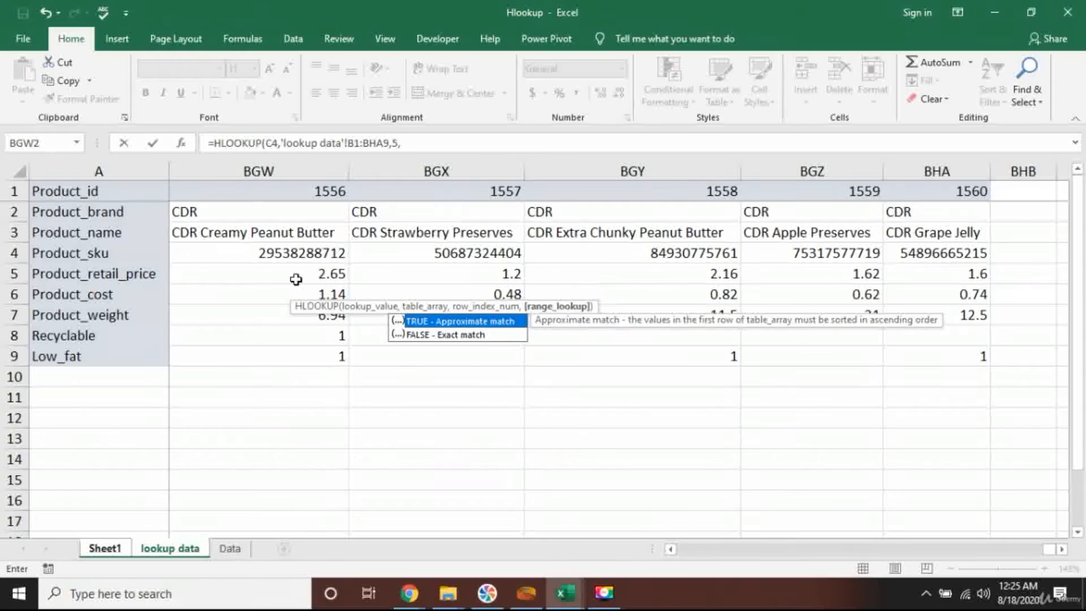
{"action": "type", "text": "false)"}
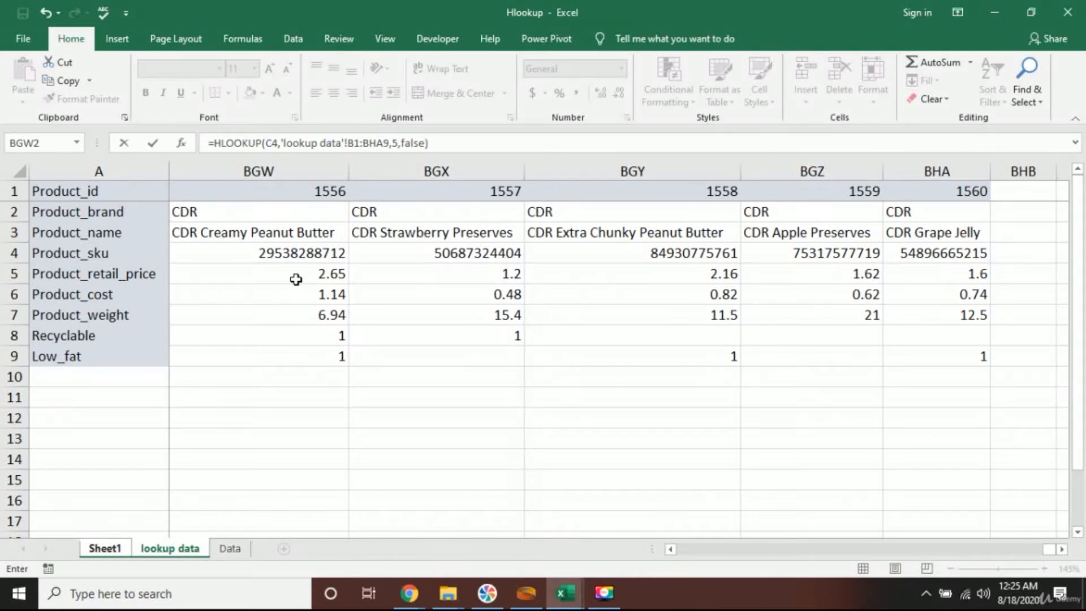
{"action": "key", "text": "Return"}
{"action": "left_click", "coordinate": [296, 280]}
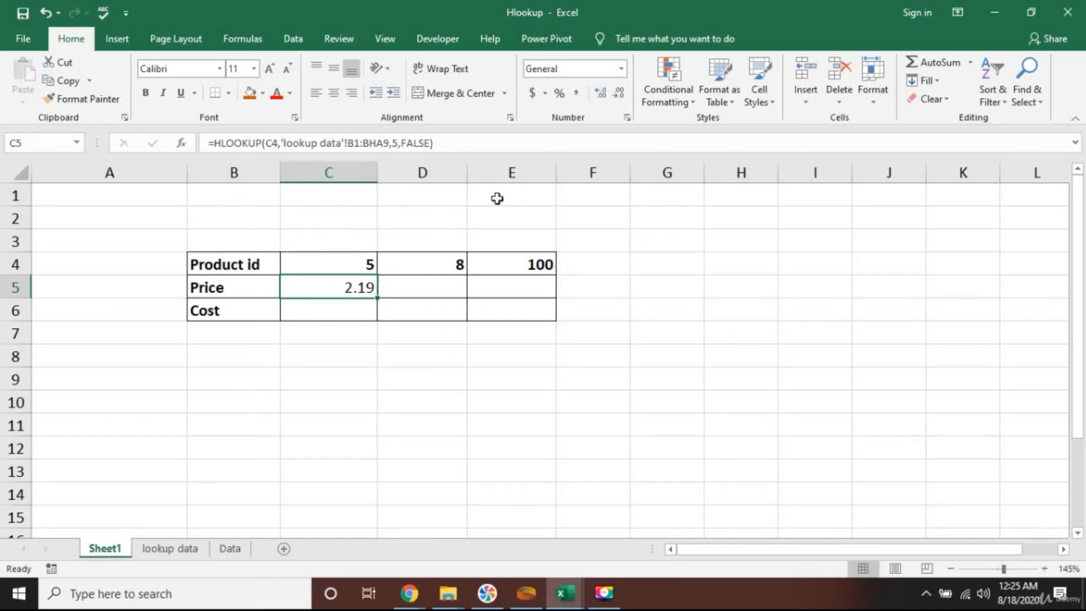
Step: Check the retail price of product ID 5 on the lookup data sheet
{"action": "left_click", "coordinate": [190, 550]}
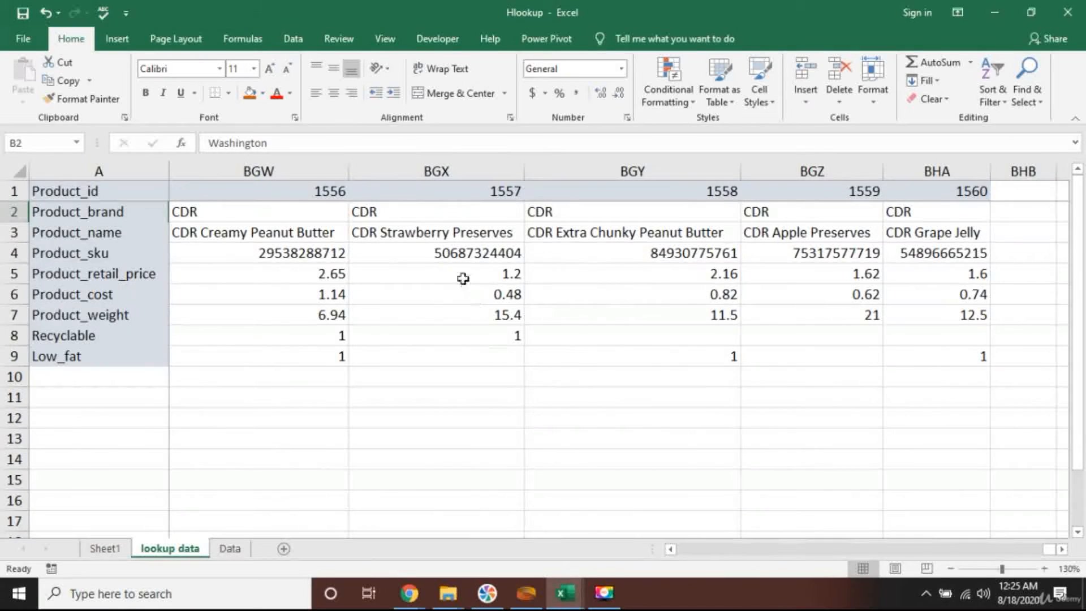
{"action": "left_click", "coordinate": [471, 230]}
{"action": "key", "text": "ctrl+Left"}
{"action": "key", "text": "Right"}
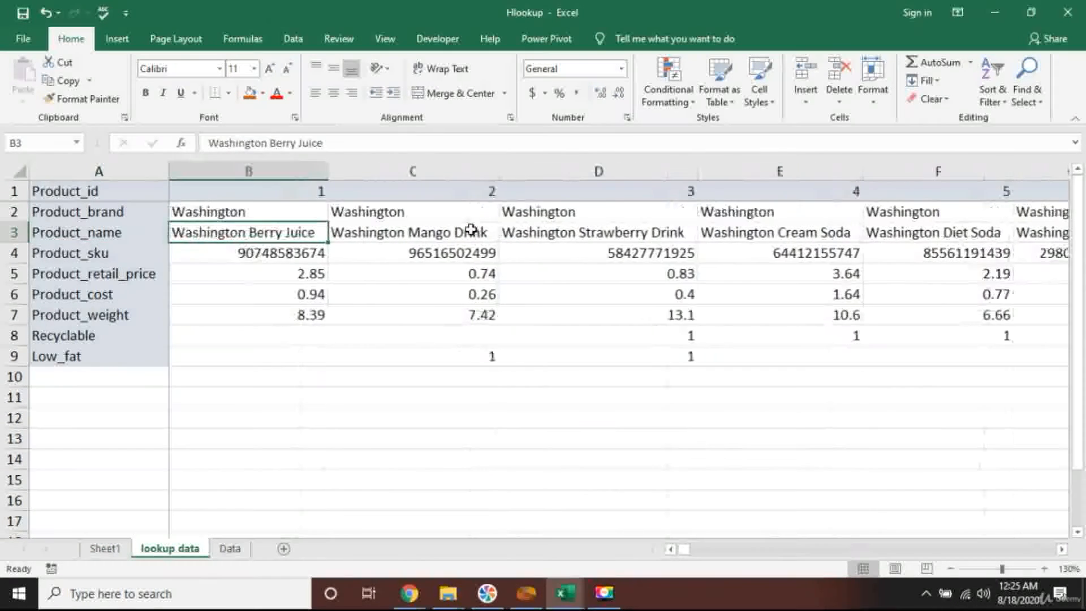
{"action": "key", "text": "Up"}
{"action": "key", "text": "Right"}
{"action": "key", "text": "Right"}
{"action": "key", "text": "Right"}
{"action": "key", "text": "Right"}
{"action": "key", "text": "Up"}
{"action": "key", "text": "Down"}
{"action": "key", "text": "Down"}
{"action": "key", "text": "Down"}
{"action": "key", "text": "Down"}
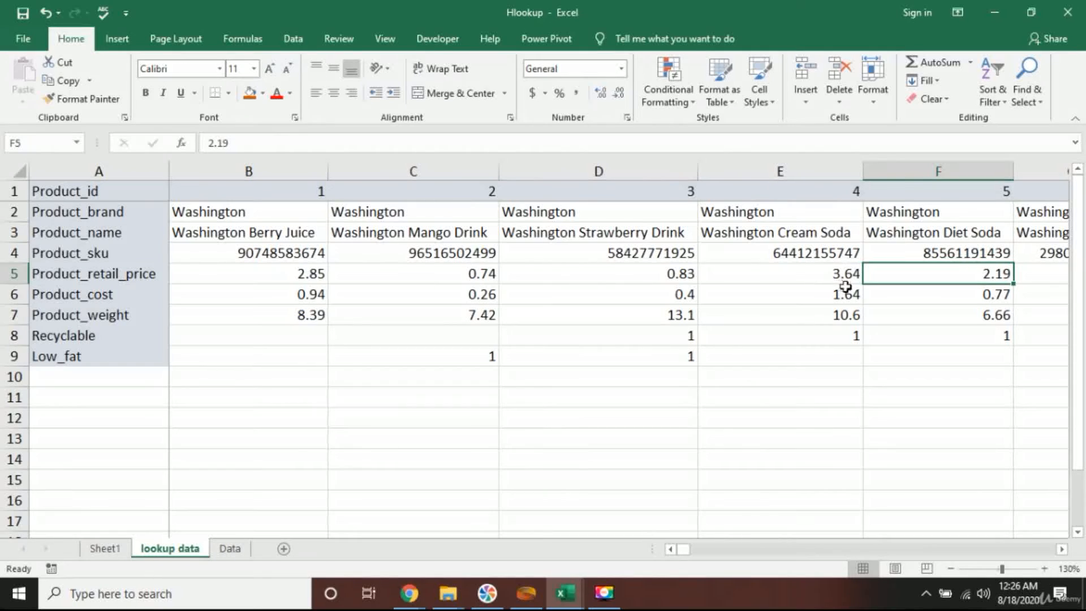
Step: Start an HLOOKUP formula in Cost cell C6 of Sheet1 with C4 as the lookup value
{"action": "left_click", "coordinate": [117, 549]}
{"action": "left_click", "coordinate": [346, 317]}
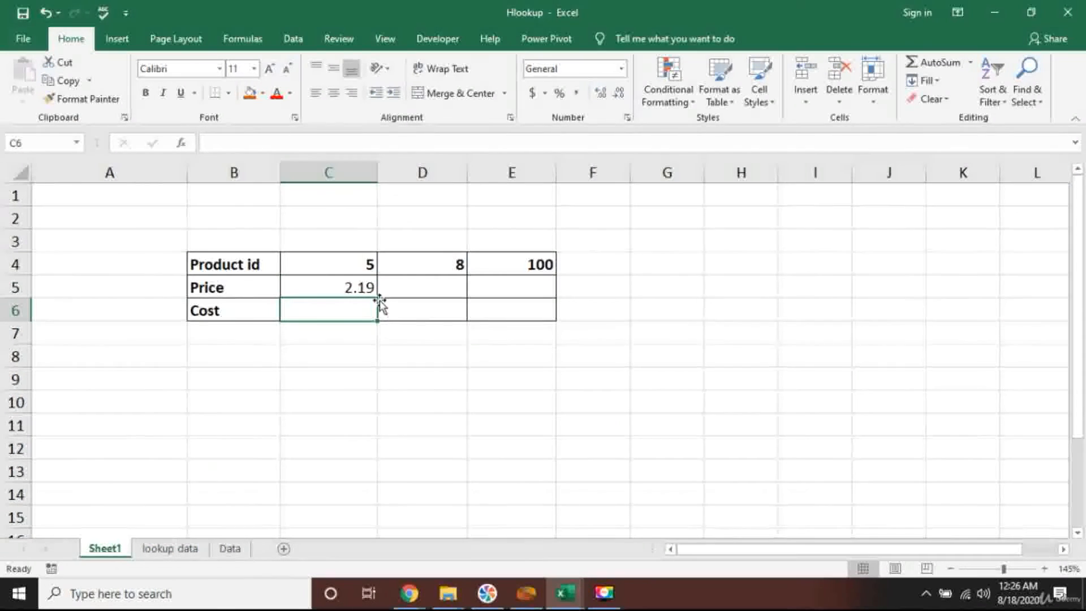
{"action": "left_click", "coordinate": [358, 283]}
{"action": "key", "text": "Down"}
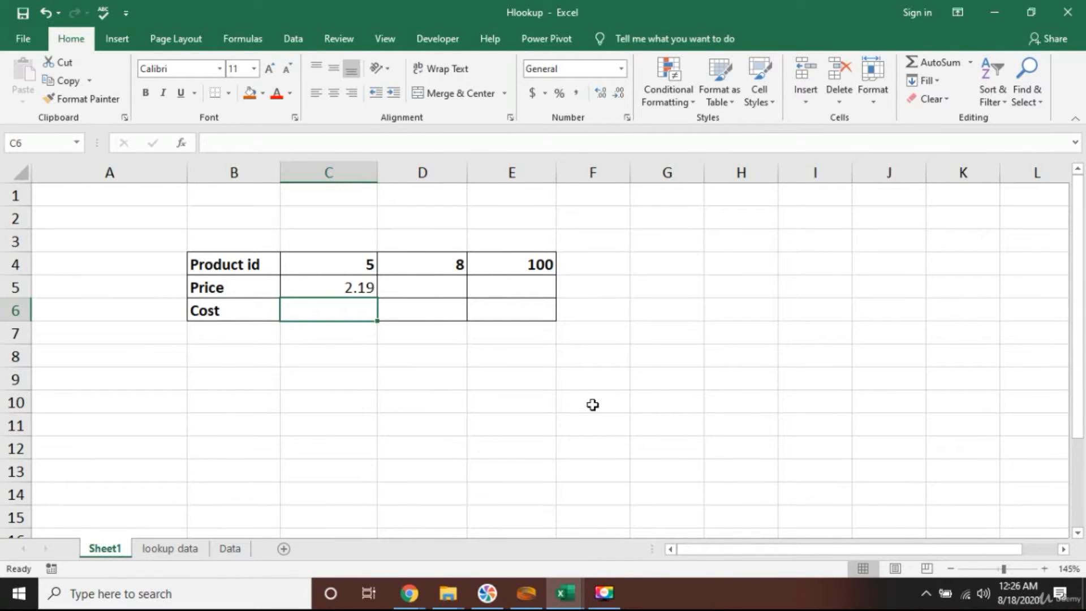
{"action": "type", "text": "=hl"}
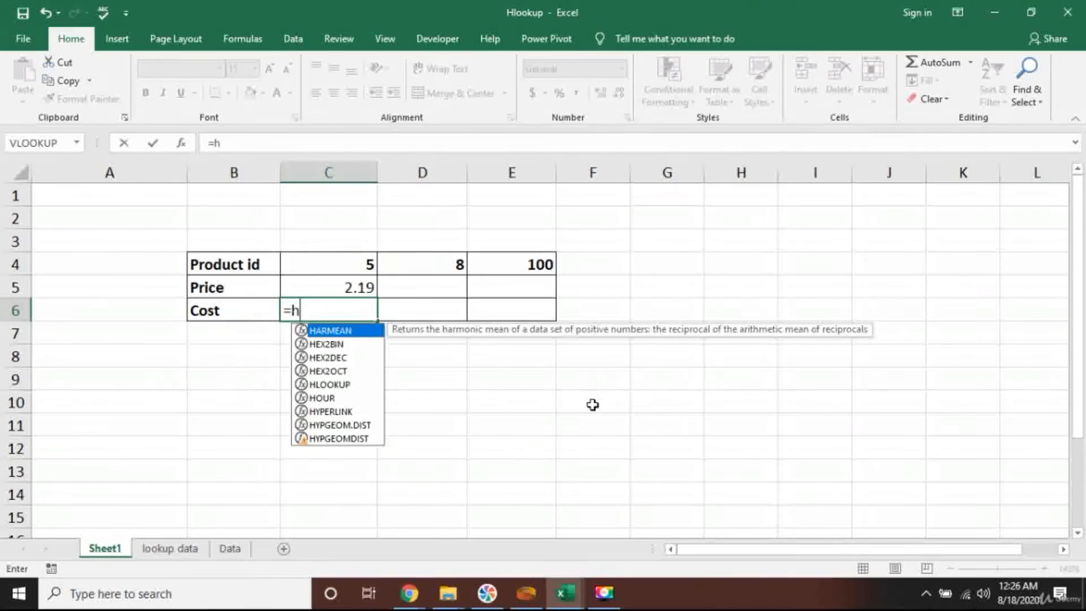
{"action": "key", "text": "Tab"}
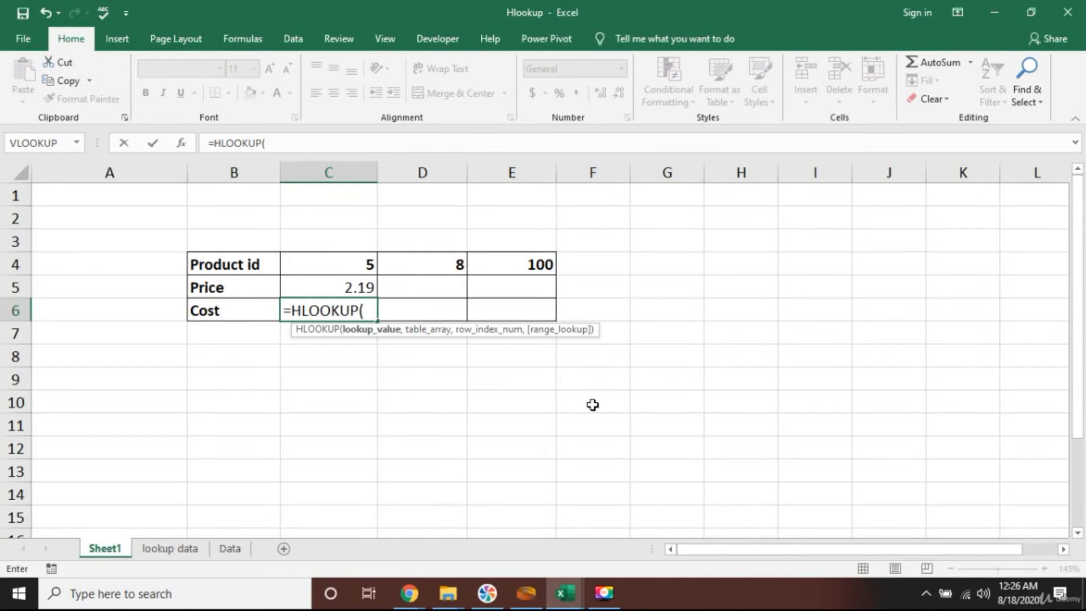
{"action": "key", "text": "Up"}
{"action": "key", "text": "Up"}
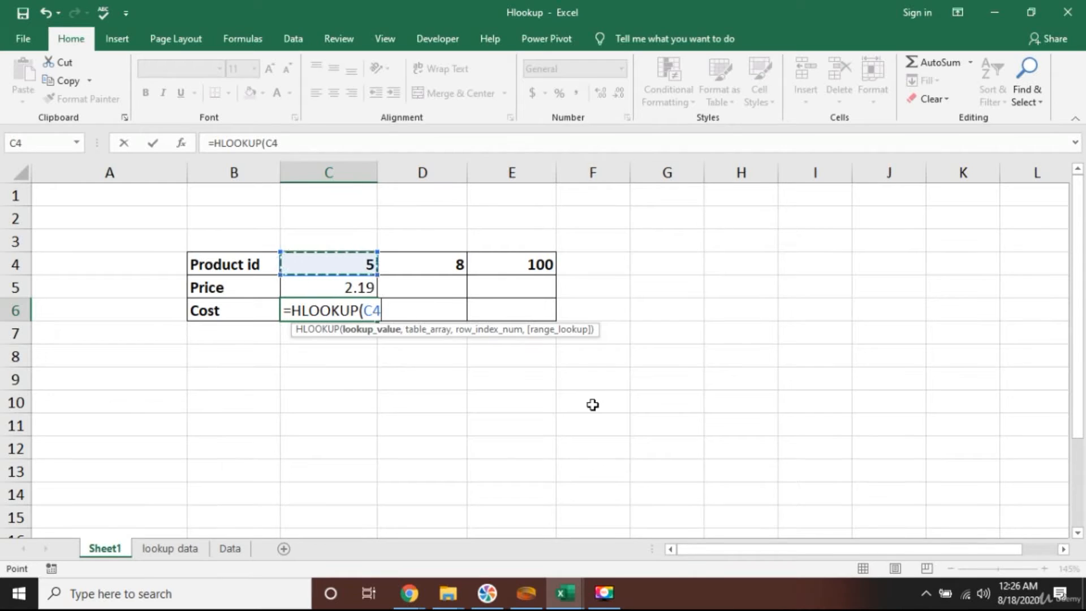
{"action": "type", "text": ","}
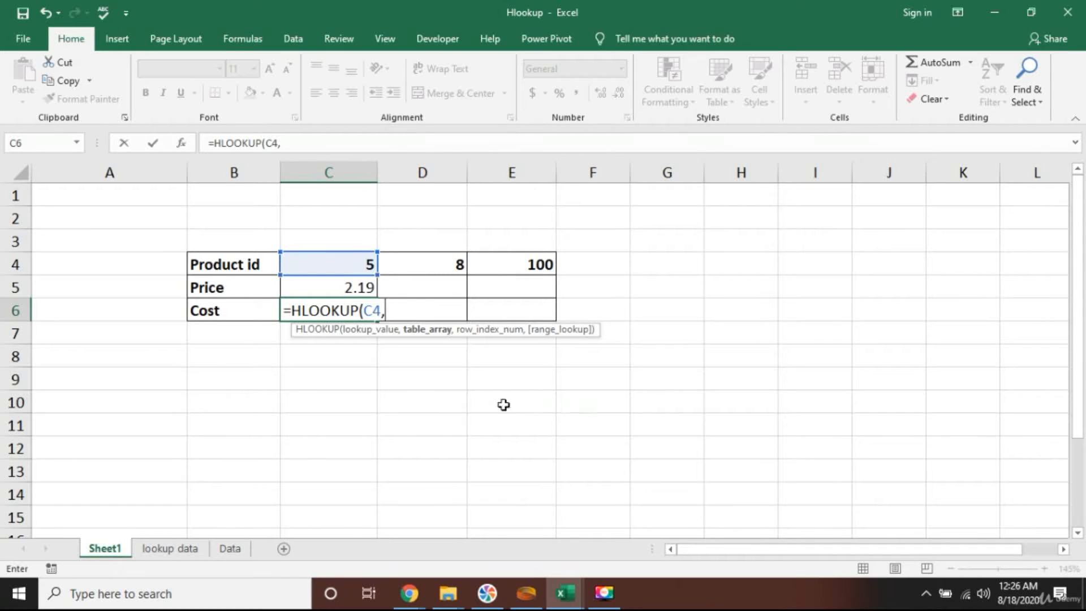
Step: Set the Cost formula's table array to B1:BHA9 on the lookup data sheet
{"action": "left_click", "coordinate": [182, 551]}
{"action": "left_click_drag", "start_coordinate": [262, 193], "coordinate": [317, 316]}
{"action": "key", "text": "shift+Down"}
{"action": "key", "text": "shift+Down"}
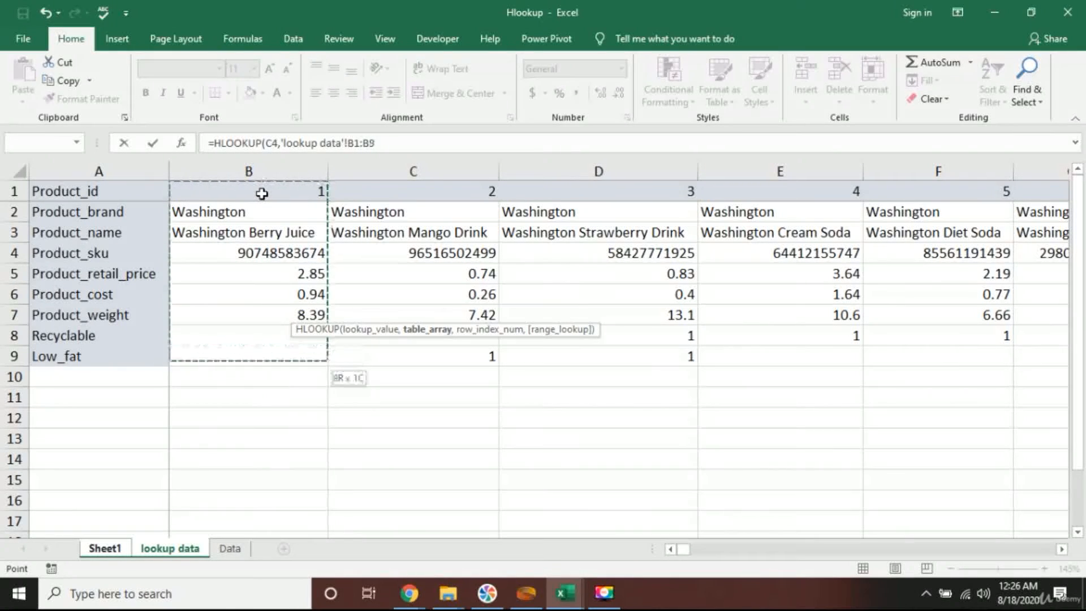
{"action": "key", "text": "ctrl+shift+Right"}
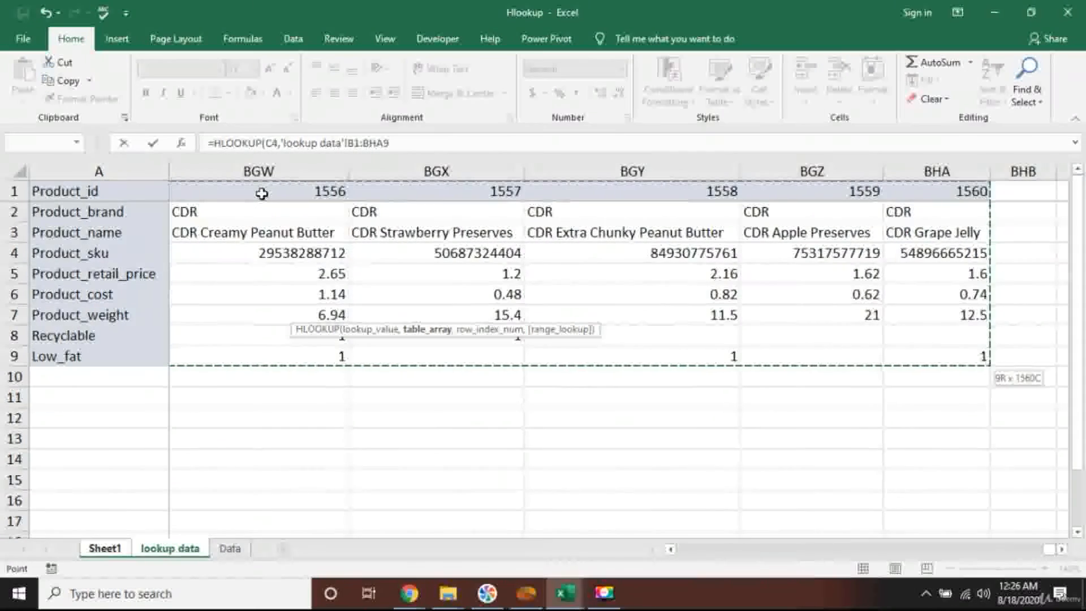
Step: Complete the Cost formula in C6 with row index 6 and FALSE for an exact match
{"action": "type", "text": ",6,"}
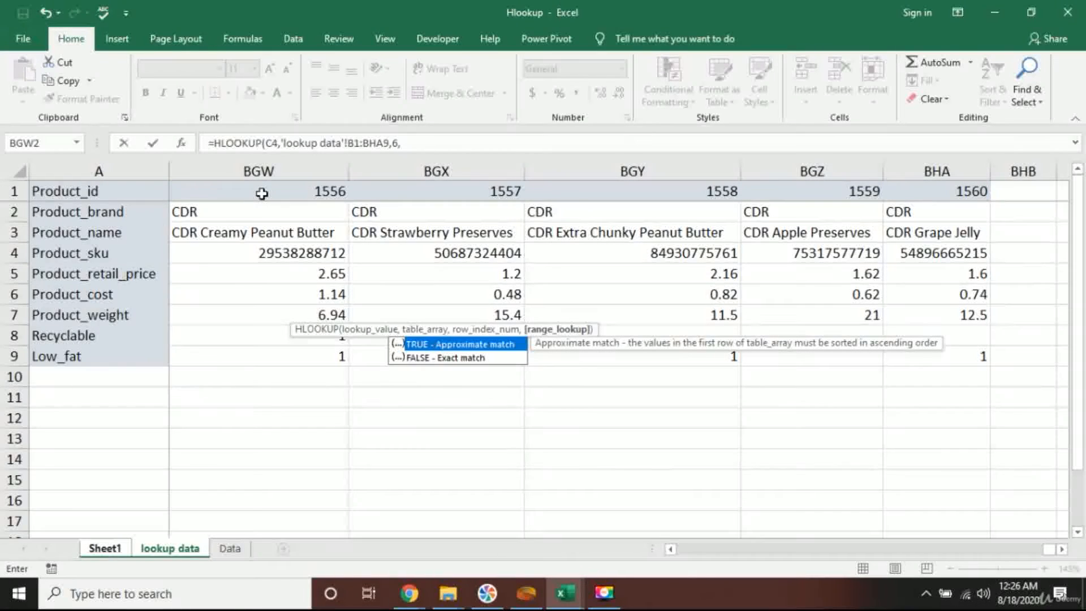
{"action": "type", "text": "fasllse("}
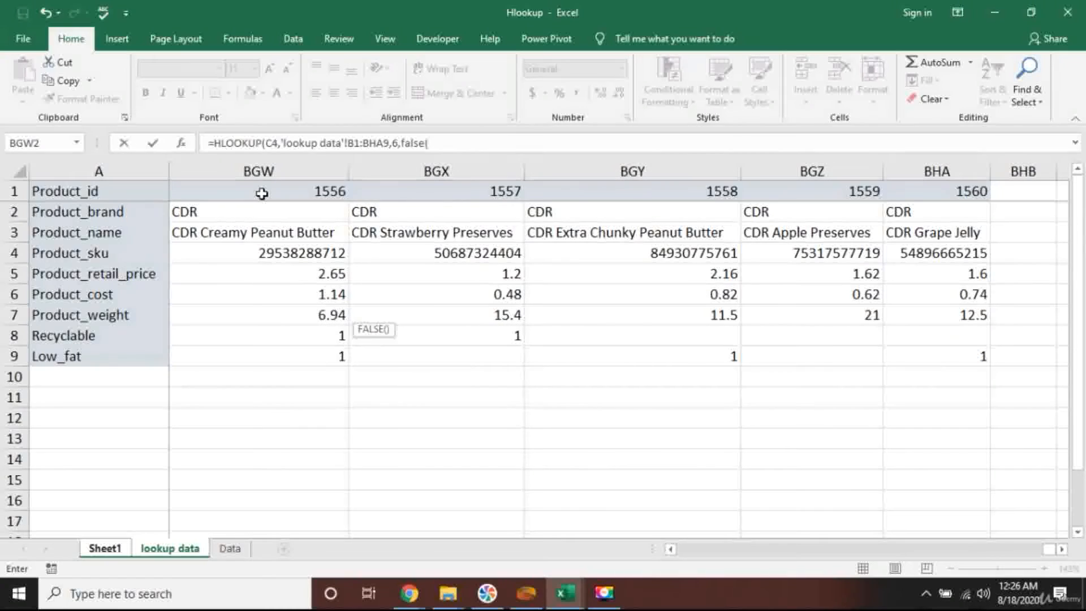
{"action": "key", "text": "BackSpace"}
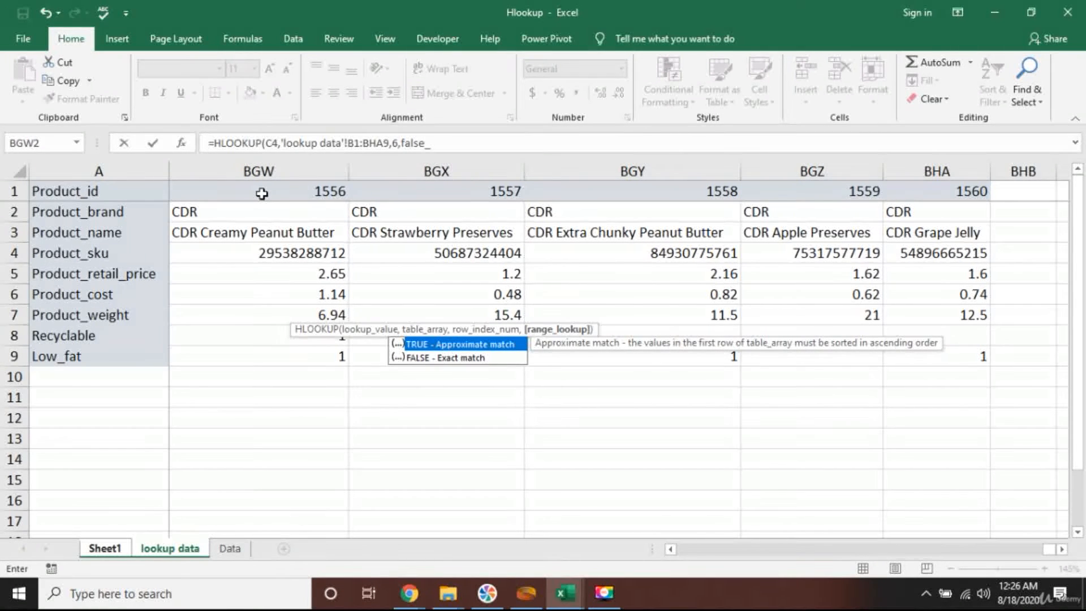
{"action": "type", "text": ")"}
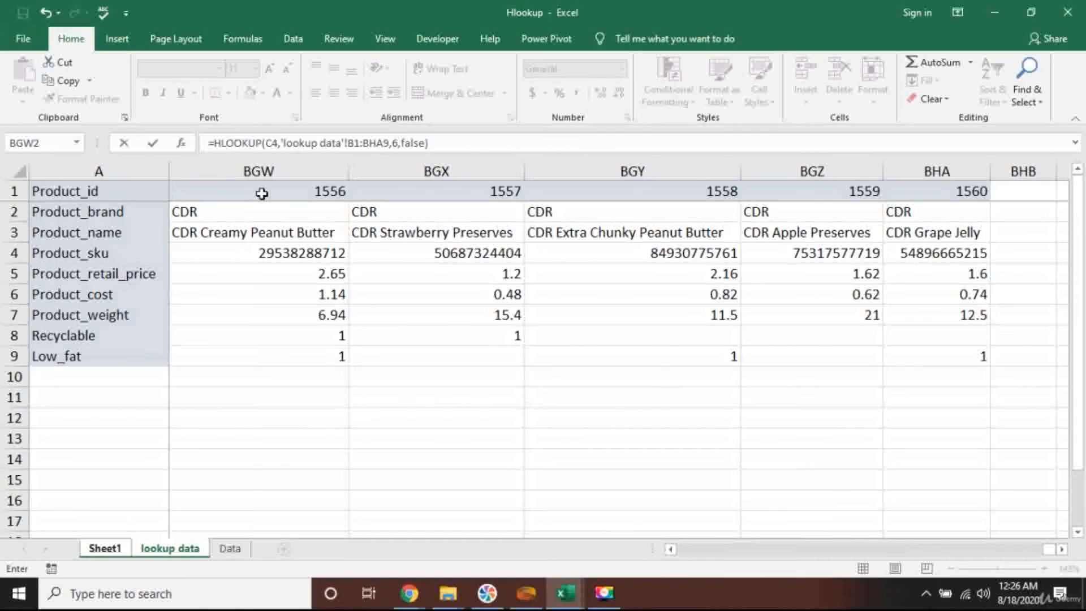
{"action": "key", "text": "Return"}
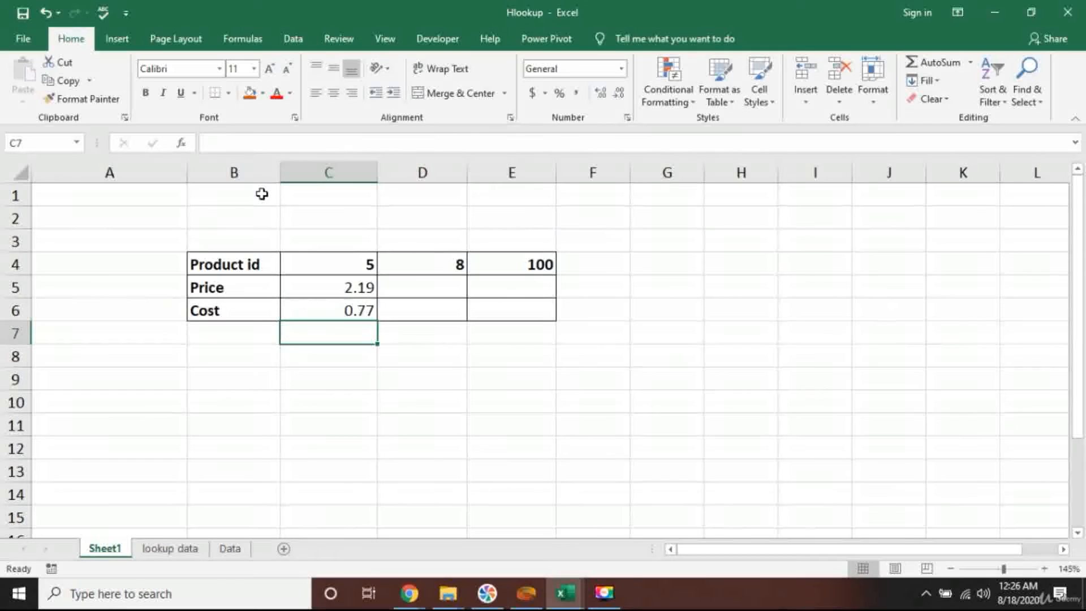
{"action": "key", "text": "Up"}
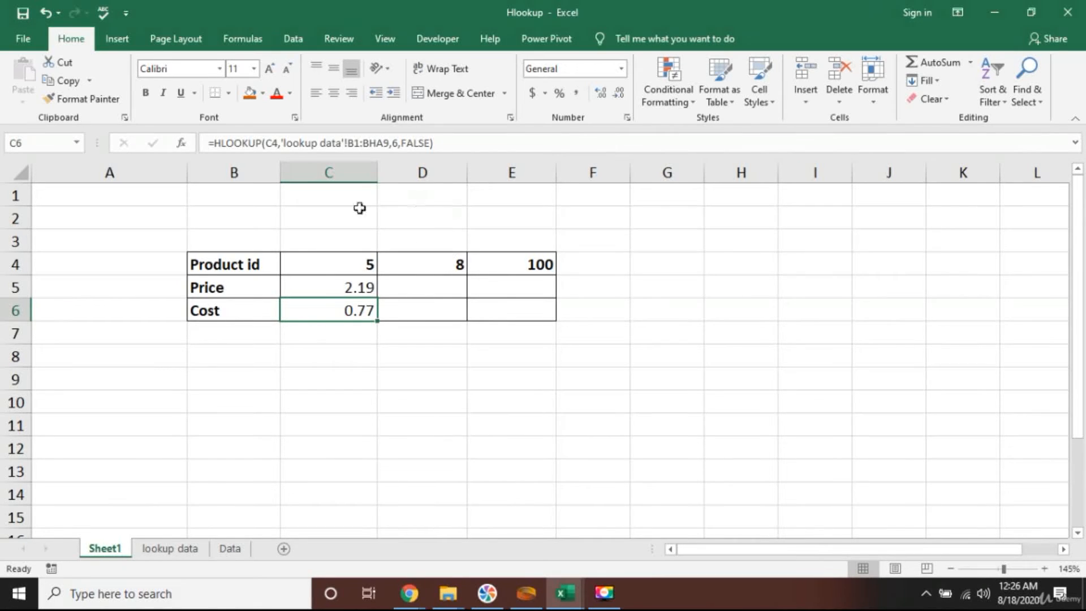
Step: Make the table array in the C5 Price formula absolute as $B$1:$BHA$9
{"action": "left_click", "coordinate": [357, 286]}
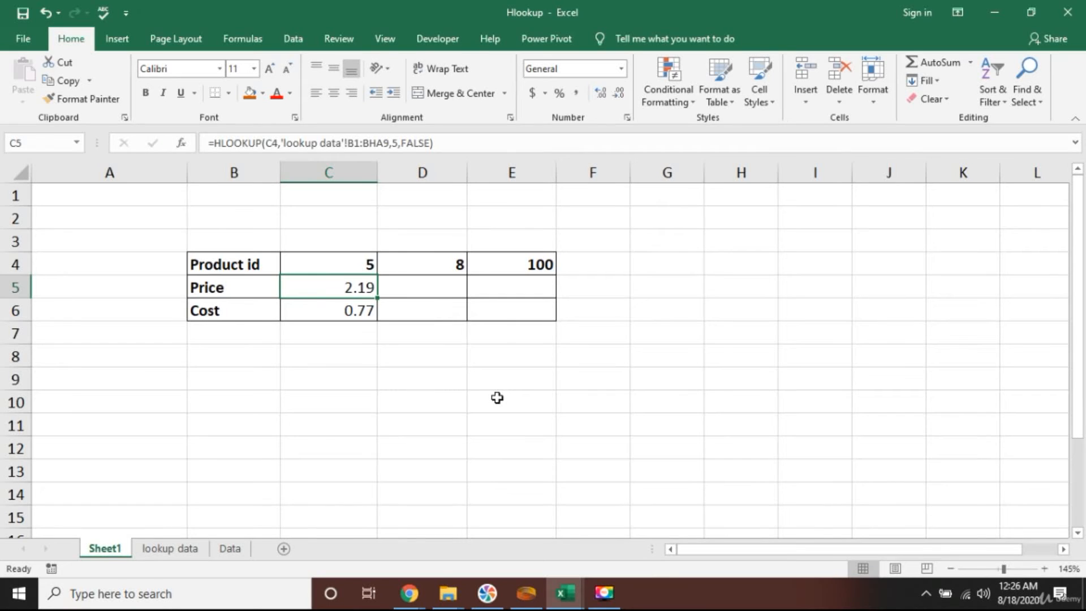
{"action": "key", "text": "Right"}
{"action": "key", "text": "Left"}
{"action": "key", "text": "F2"}
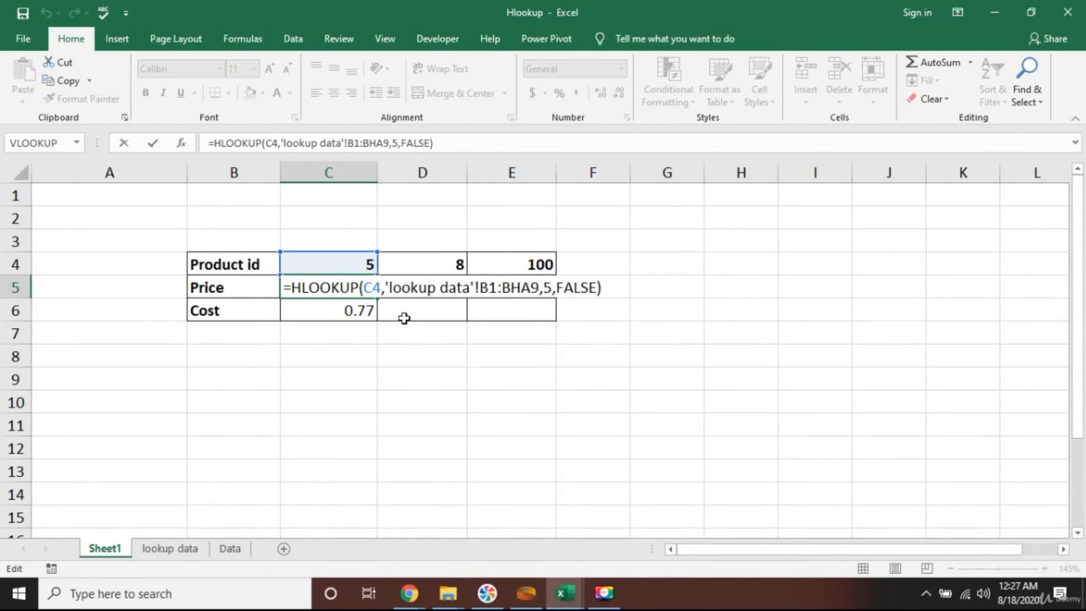
{"action": "left_click", "coordinate": [486, 288]}
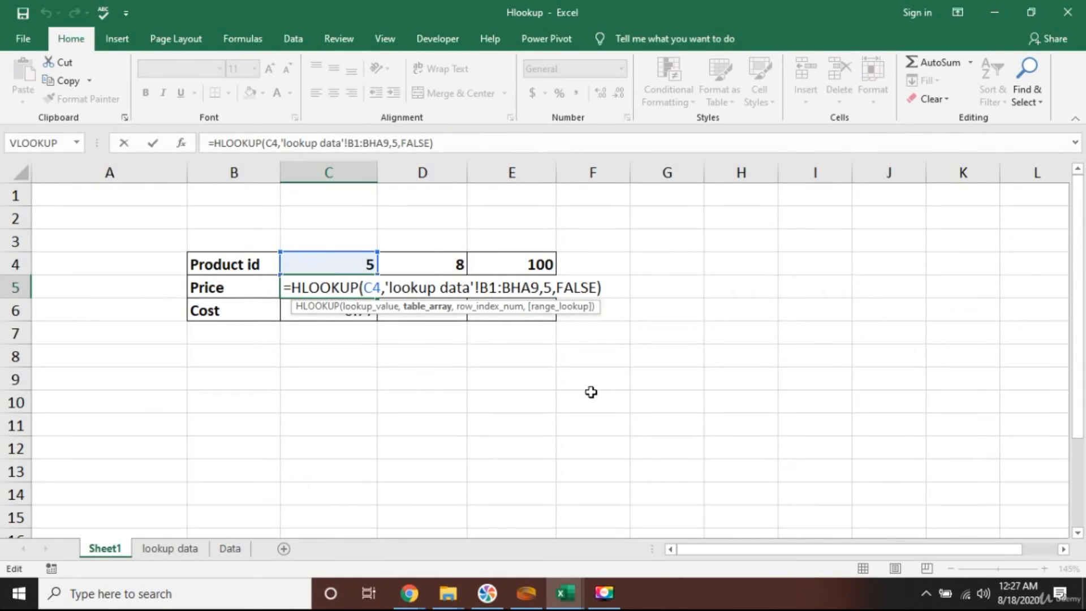
{"action": "key", "text": "F4"}
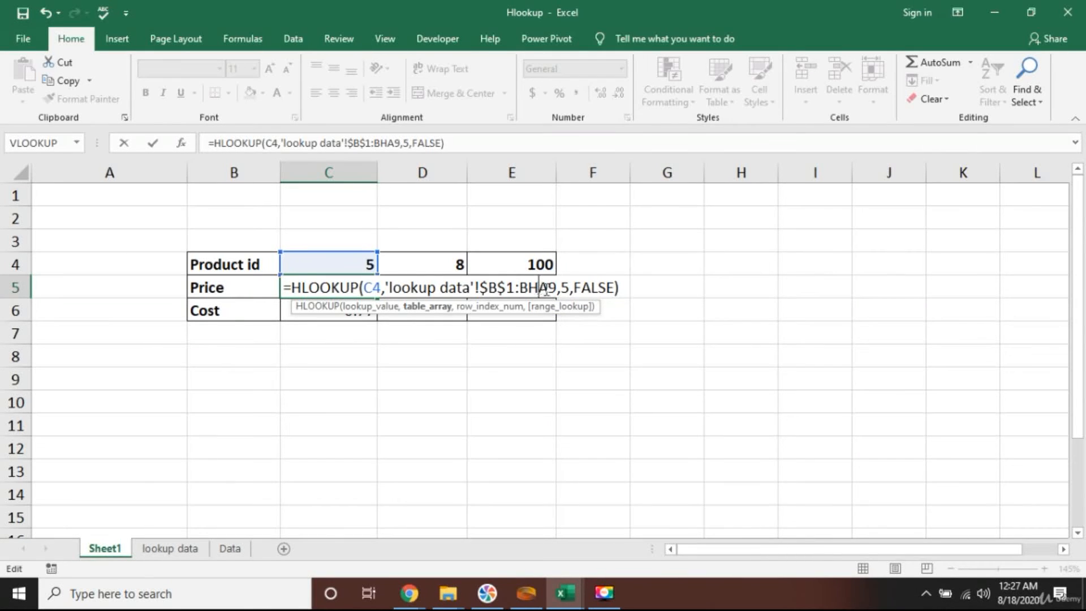
{"action": "key", "text": "F4"}
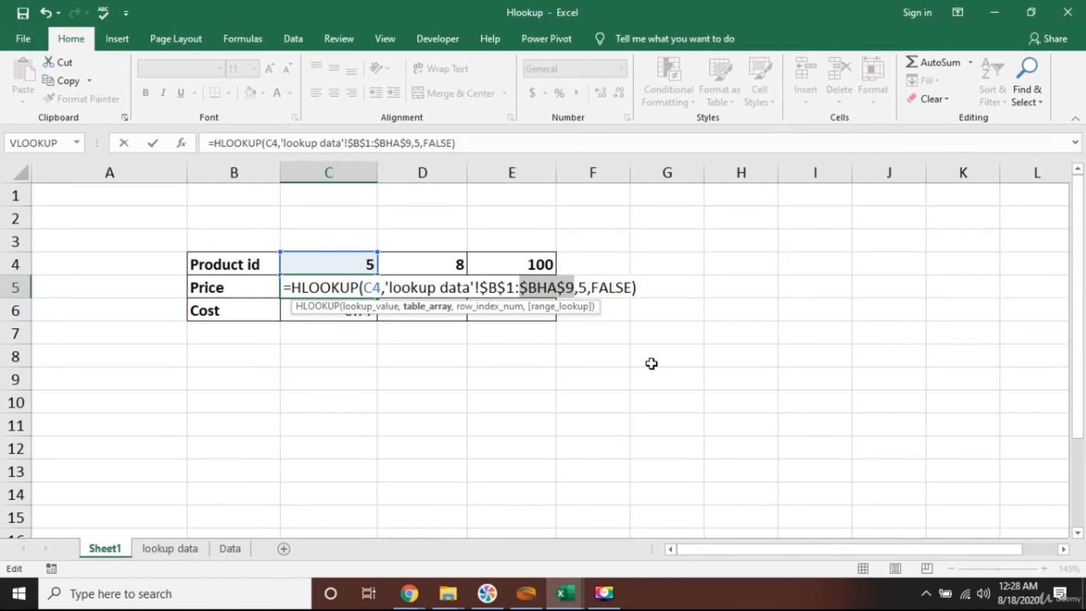
{"action": "key", "text": "ctrl+Return"}
Step: Copy the Price formula from C5 across to D5 and E5
{"action": "key", "text": "ctrl+c"}
{"action": "key", "text": "shift+Right"}
{"action": "key", "text": "shift+Right"}
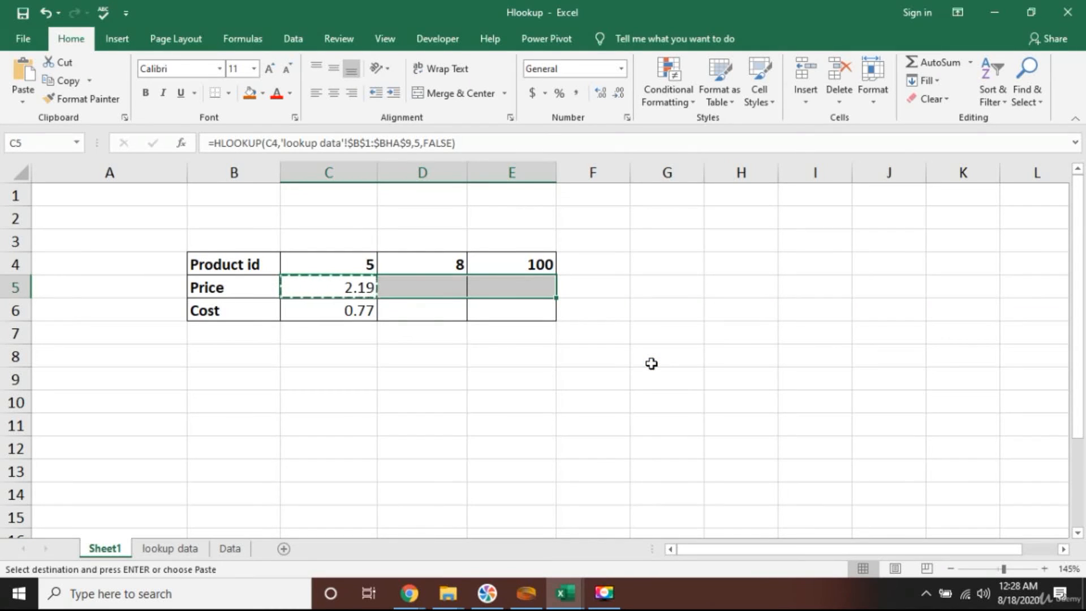
{"action": "key", "text": "ctrl+v"}
{"action": "key", "text": "Escape"}
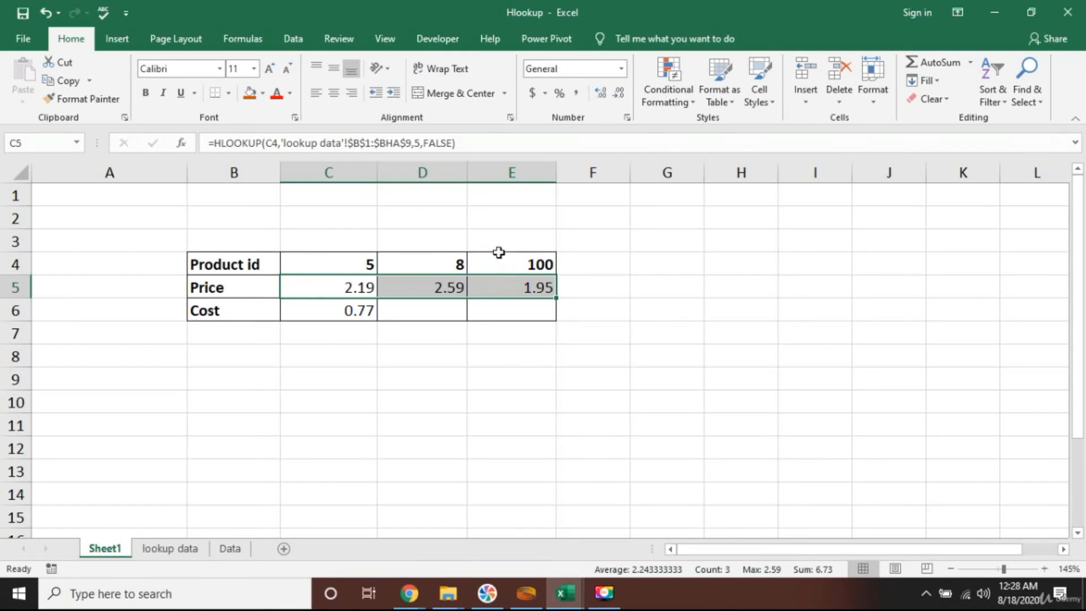
Step: Check the retail price of product ID 8 on the lookup data sheet
{"action": "left_click", "coordinate": [170, 548]}
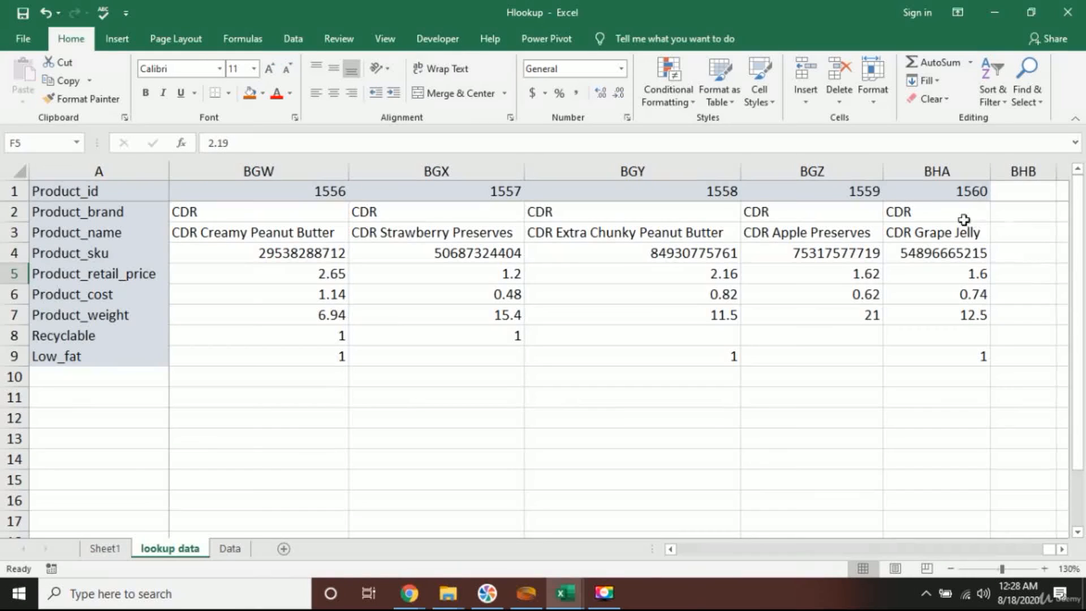
{"action": "left_click", "coordinate": [875, 197]}
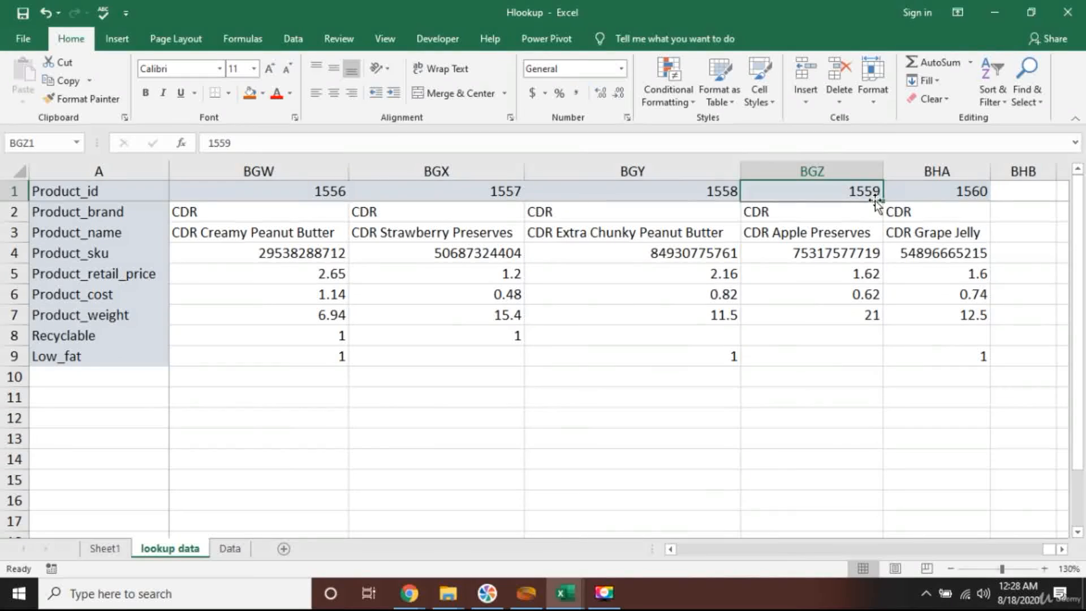
{"action": "key", "text": "ctrl+Left"}
{"action": "key", "text": "Right"}
{"action": "key", "text": "Right"}
{"action": "key", "text": "Right"}
{"action": "key", "text": "Right"}
{"action": "key", "text": "Right"}
{"action": "key", "text": "Right"}
{"action": "key", "text": "Right"}
{"action": "key", "text": "Right"}
{"action": "key", "text": "Right"}
{"action": "key", "text": "Right"}
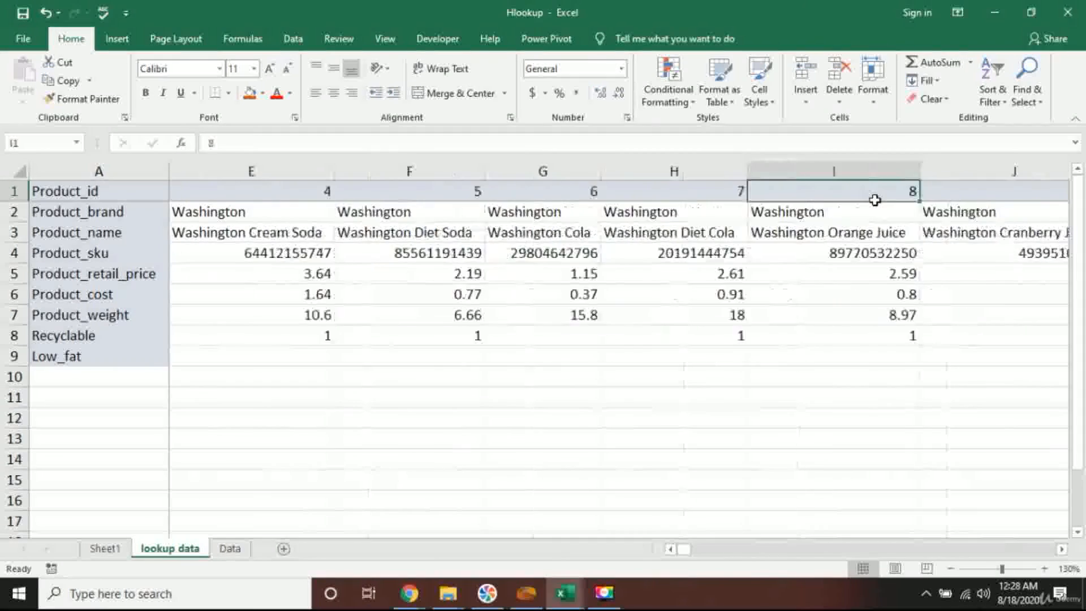
{"action": "key", "text": "Left"}
{"action": "key", "text": "Left"}
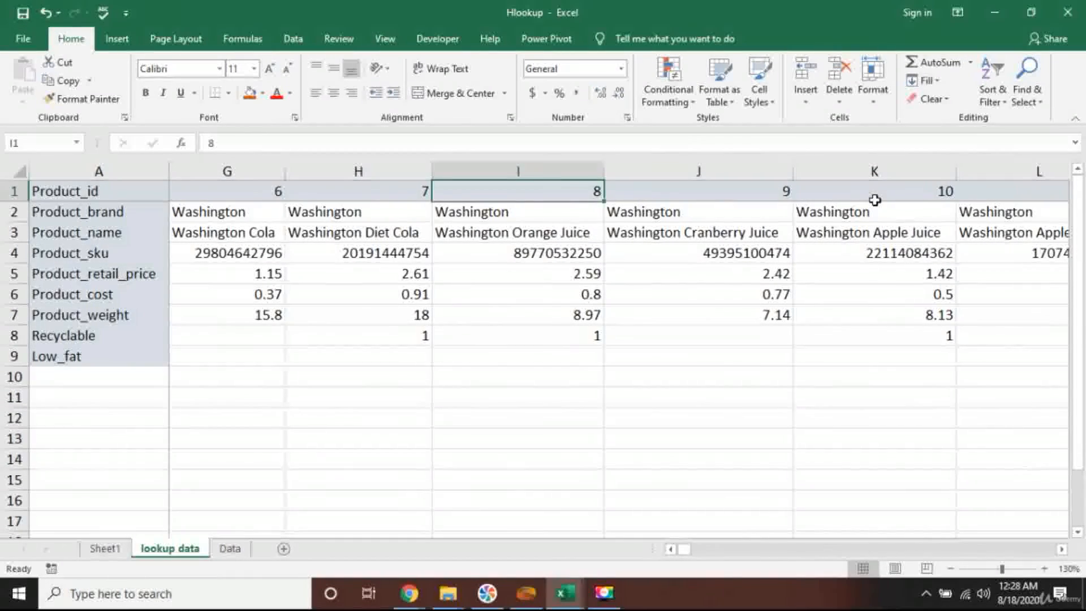
Step: Make the table array in Sheet1's C6 Cost formula absolute as $B$1:$BHA$9
{"action": "left_click", "coordinate": [95, 548]}
{"action": "left_click", "coordinate": [373, 331]}
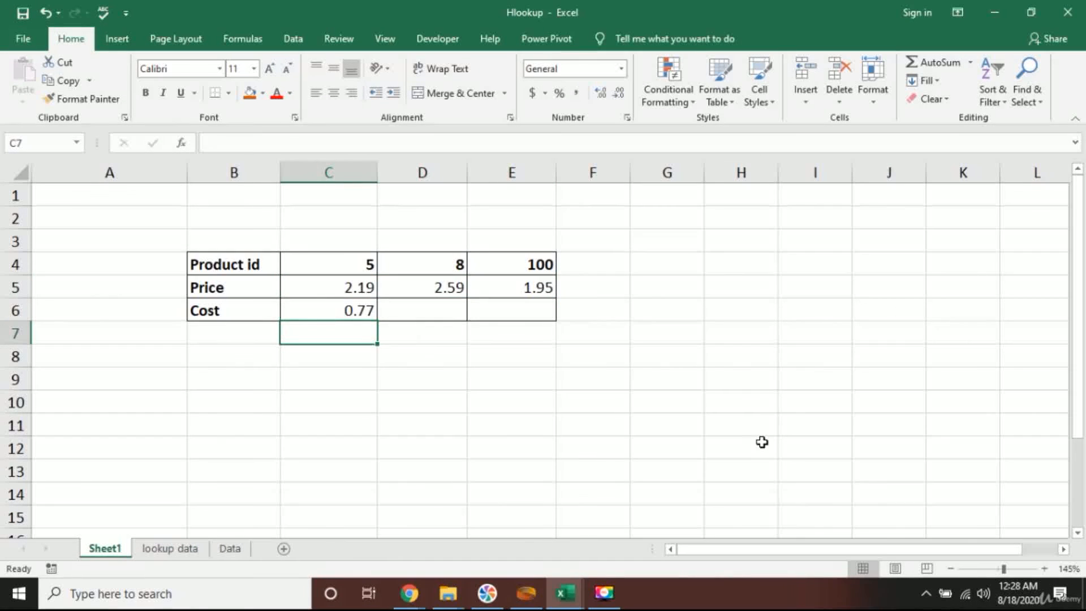
{"action": "key", "text": "Up"}
{"action": "key", "text": "F2"}
{"action": "key", "text": "Left"}
{"action": "key", "text": "Left"}
{"action": "key", "text": "Left"}
{"action": "key", "text": "Left"}
{"action": "key", "text": "Left"}
{"action": "key", "text": "Left"}
{"action": "key", "text": "Left"}
{"action": "key", "text": "Left"}
{"action": "key", "text": "Left"}
{"action": "key", "text": "Left"}
{"action": "key", "text": "Left"}
{"action": "key", "text": "Left"}
{"action": "key", "text": "Left"}
{"action": "key", "text": "Left"}
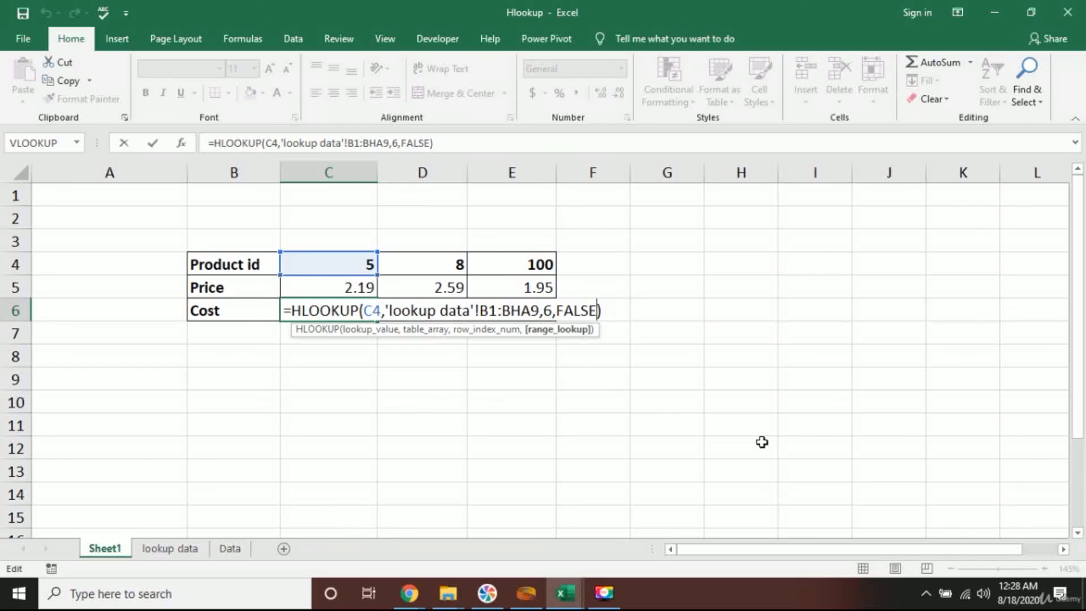
{"action": "key", "text": "Left"}
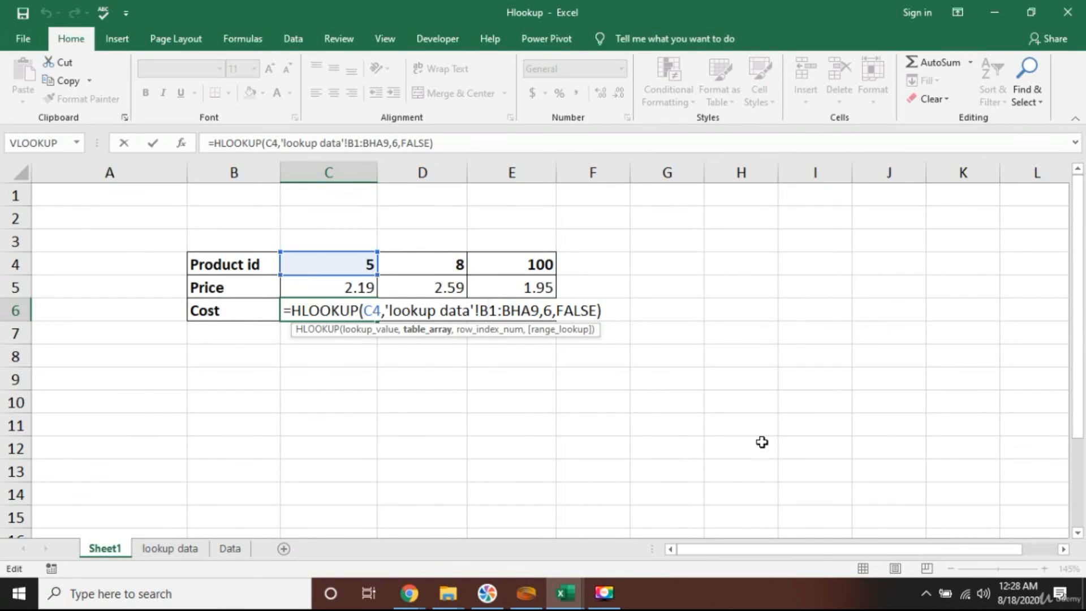
{"action": "key", "text": "F4"}
{"action": "key", "text": "Right"}
{"action": "key", "text": "Right"}
{"action": "key", "text": "F4"}
{"action": "key", "text": "Return"}
Step: Copy the Cost formula from C6 across to D6 and E6
{"action": "key", "text": "Up"}
{"action": "key", "text": "ctrl+c"}
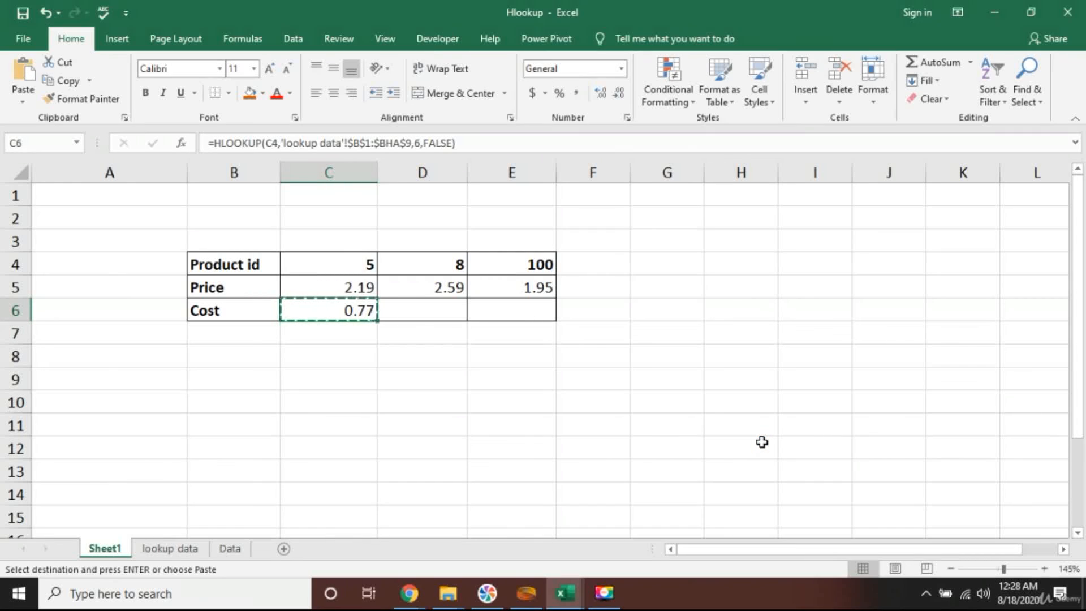
{"action": "key", "text": "shift+Right"}
{"action": "key", "text": "shift+Right"}
{"action": "key", "text": "ctrl+v"}
{"action": "key", "text": "Escape"}
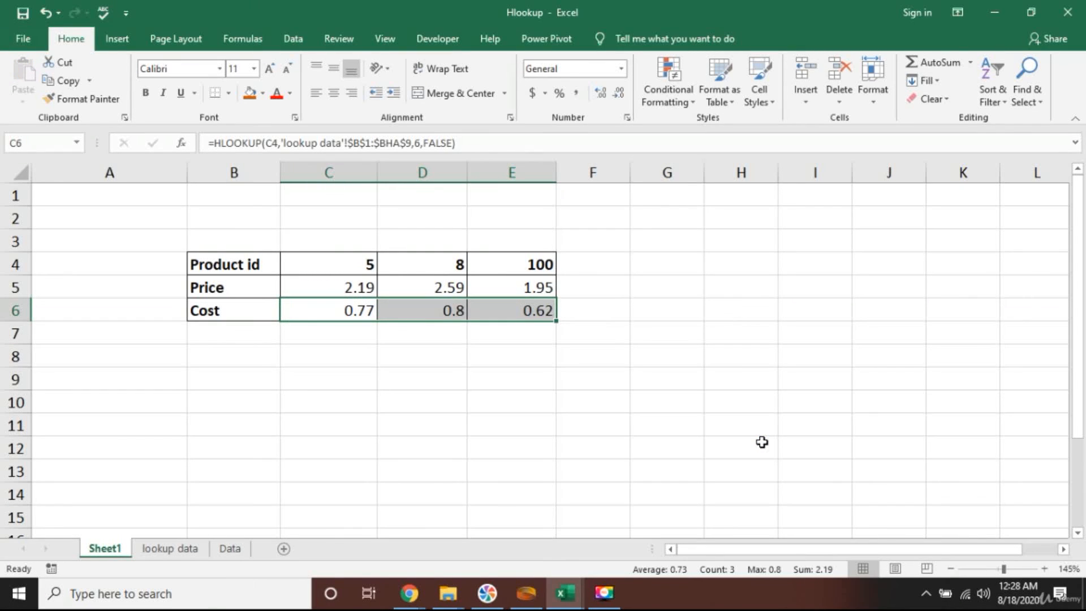